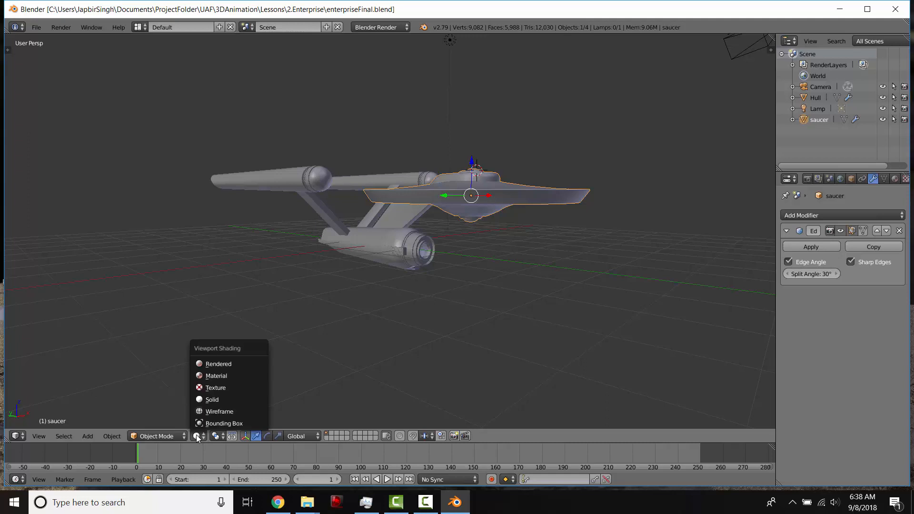
# - Preview the ship in Rendered viewport shading, then return to Solid shading
pyautogui.click(209, 364)
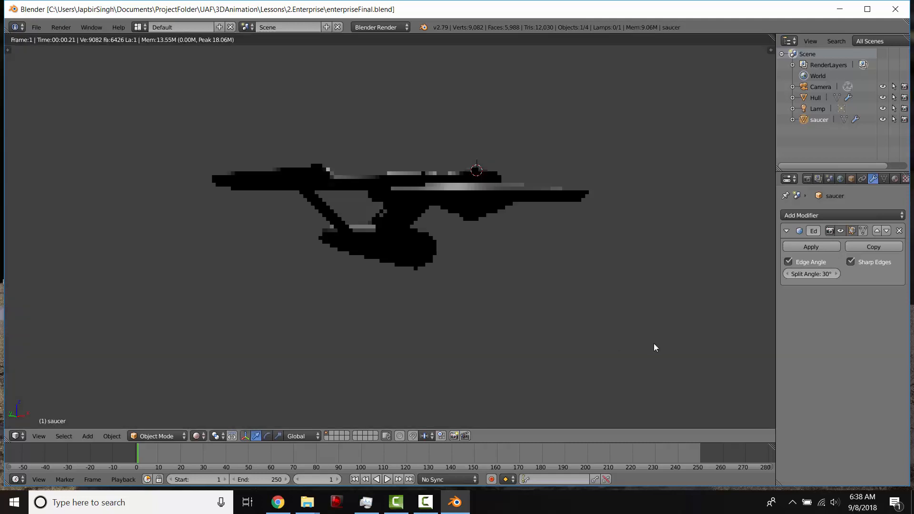
pyautogui.moveTo(550, 273); pyautogui.dragTo(453, 251, button='middle')
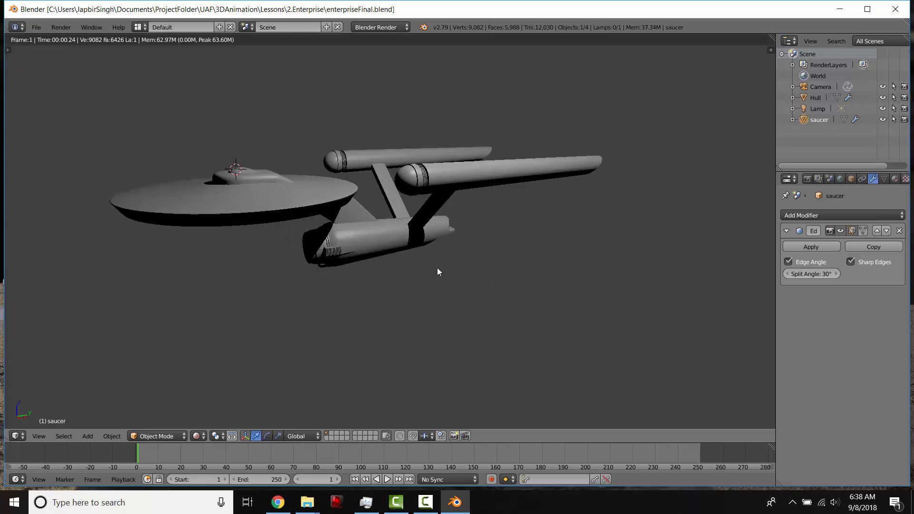
pyautogui.click(195, 438)
pyautogui.click(219, 400)
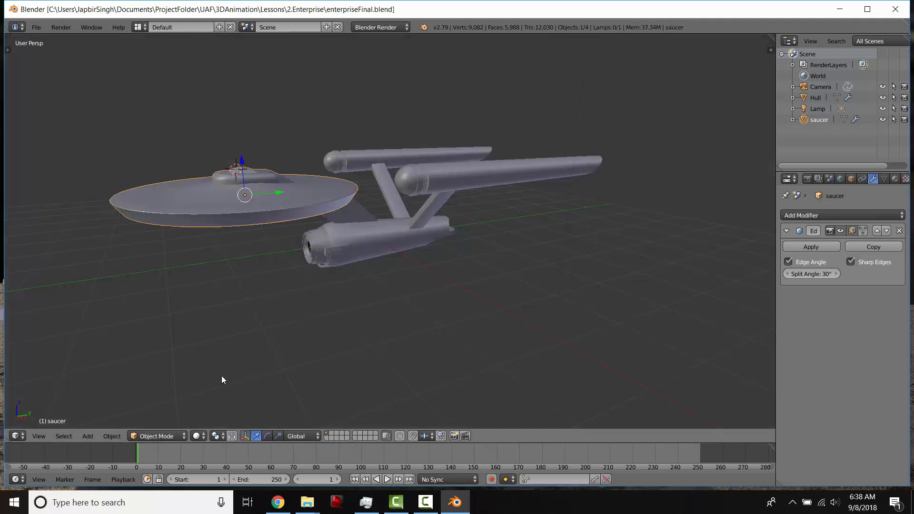
# - Switch the scene's render engine to Cycles Render
pyautogui.click(367, 28)
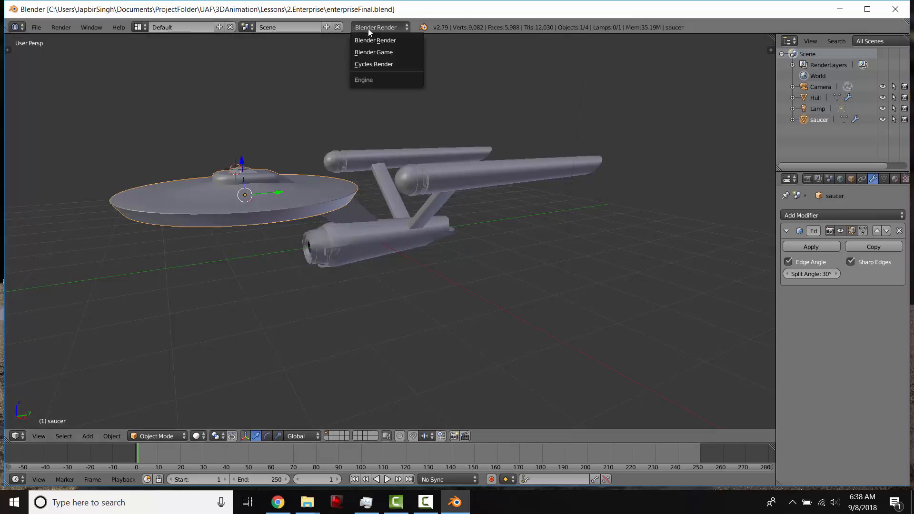
pyautogui.click(370, 64)
pyautogui.press('n')
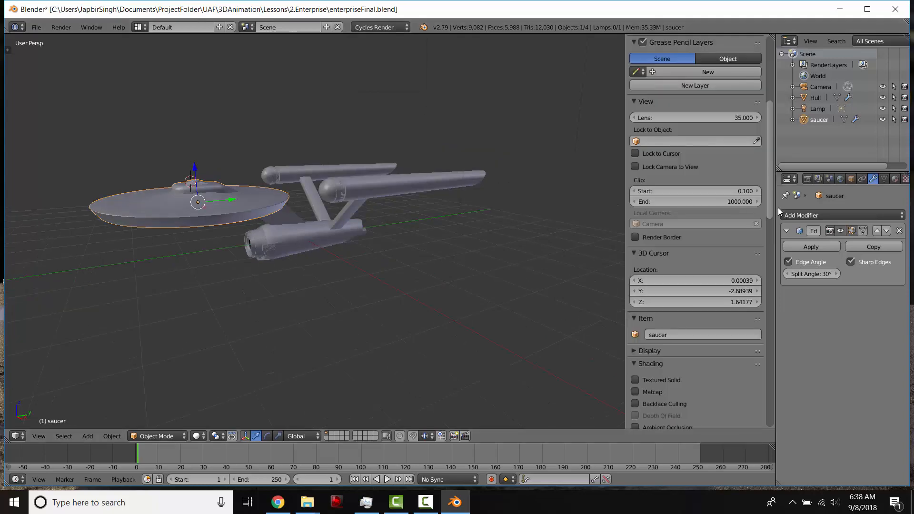
pyautogui.moveTo(773, 203); pyautogui.dragTo(769, 381)
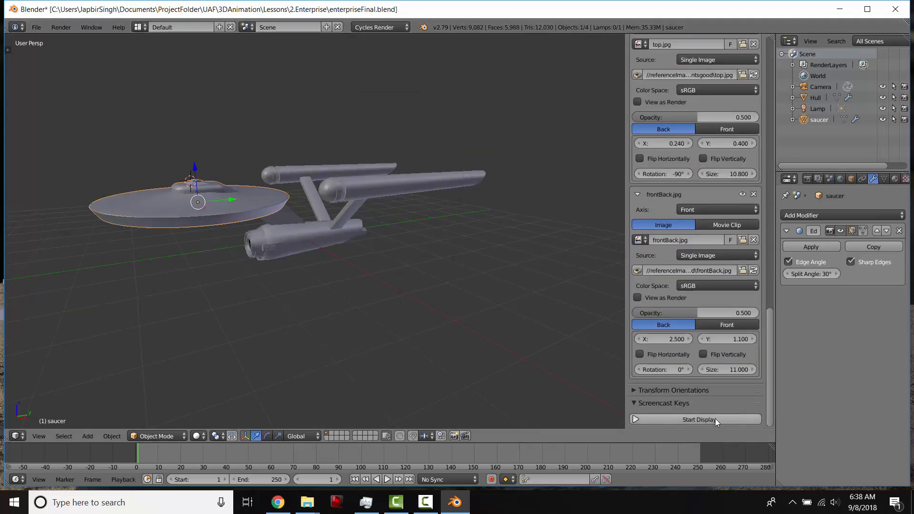
pyautogui.press('n')
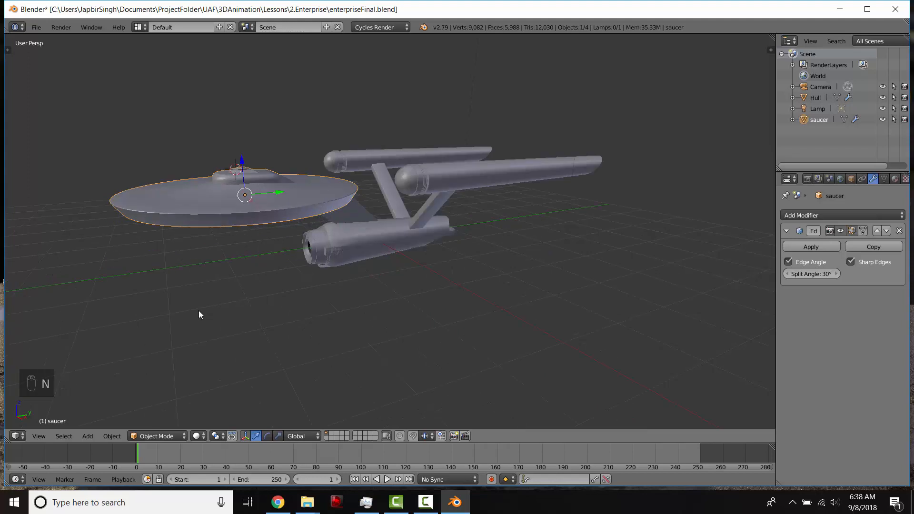
# - Select the Hull object of the ship
pyautogui.moveTo(363, 247); pyautogui.dragTo(388, 251, button='middle')
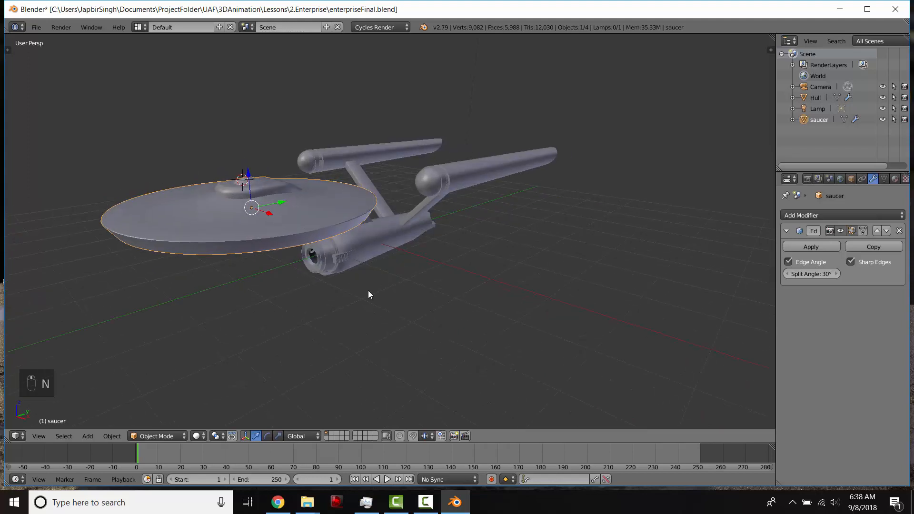
pyautogui.hotkey('shift', 'z')
pyautogui.moveTo(408, 289)
pyautogui.mouseDown(button='middle')
pyautogui.moveTo(396, 245)
pyautogui.moveTo(437, 257)
pyautogui.moveTo(397, 246)
pyautogui.moveTo(398, 230)
pyautogui.moveTo(412, 239)
pyautogui.mouseUp(button='middle')
pyautogui.hotkey('shift', 'z')
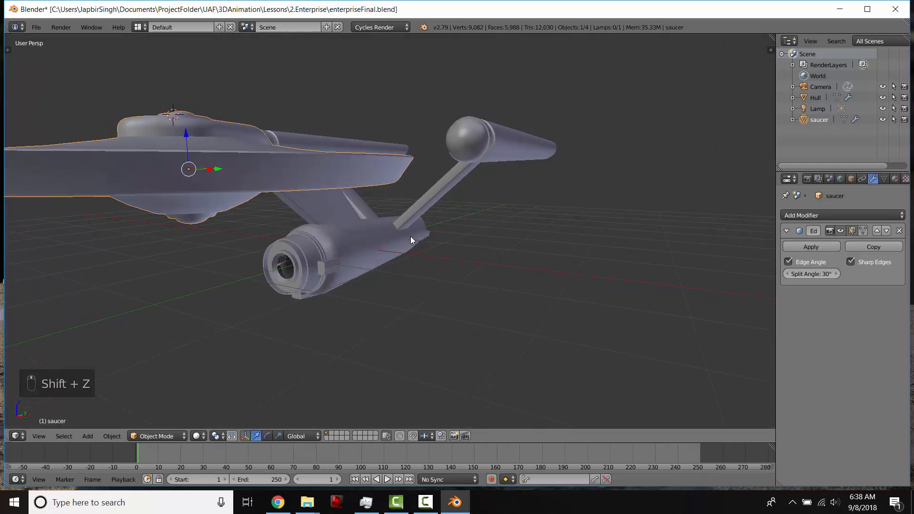
pyautogui.moveTo(381, 206); pyautogui.dragTo(334, 215, button='middle')
pyautogui.rightClick(334, 215)
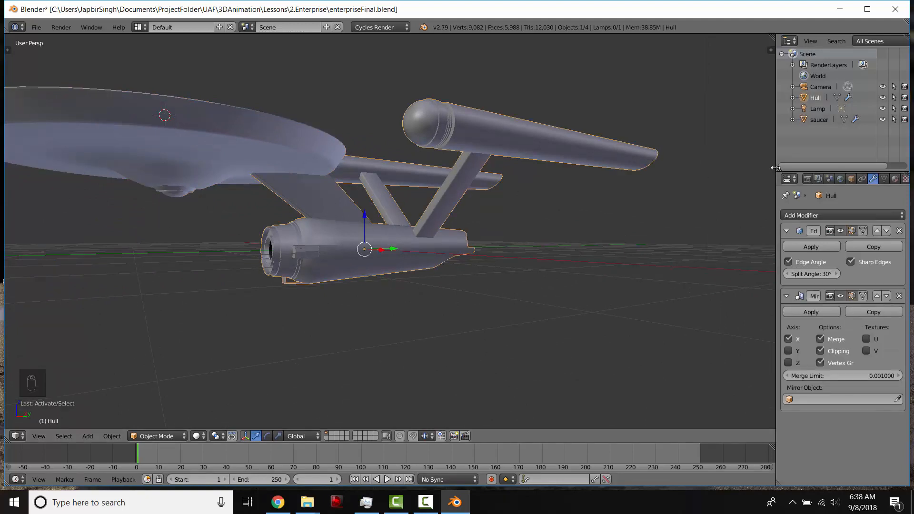
# - Add a new material to the Hull and name it hull
pyautogui.moveTo(776, 168); pyautogui.dragTo(732, 167)
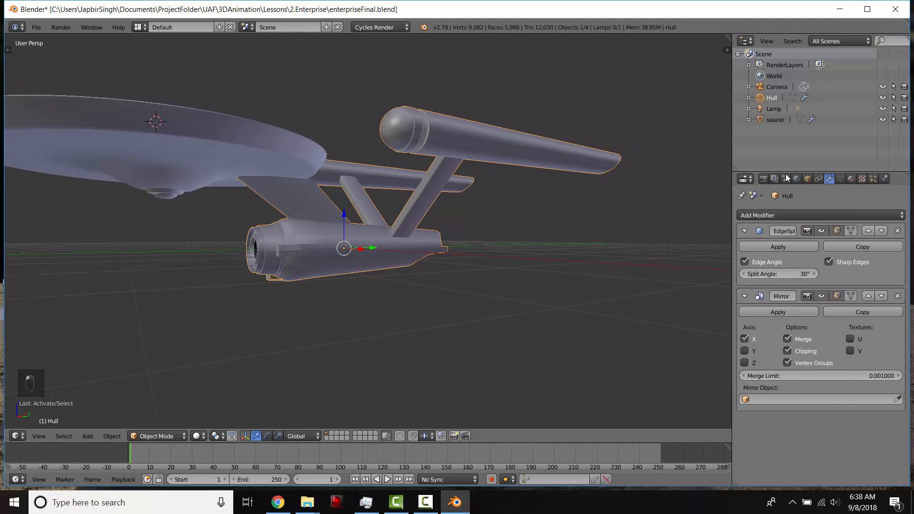
pyautogui.click(851, 179)
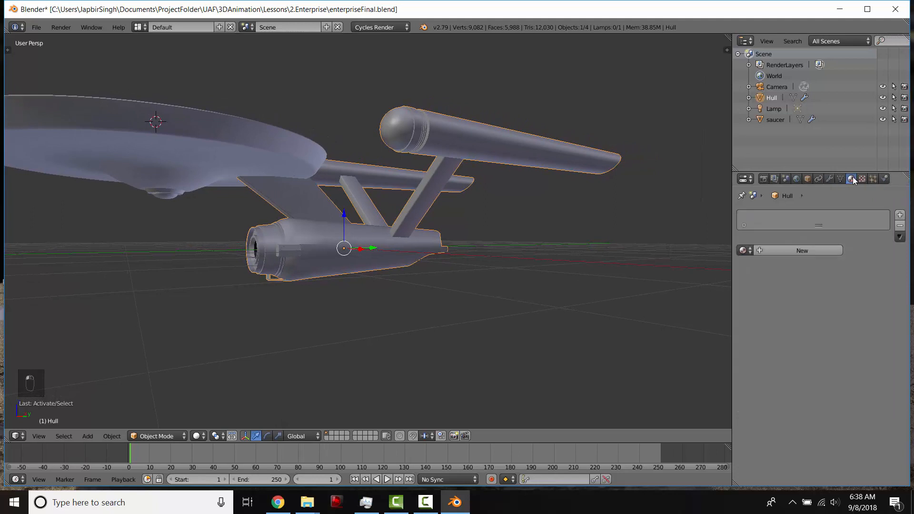
pyautogui.click(796, 253)
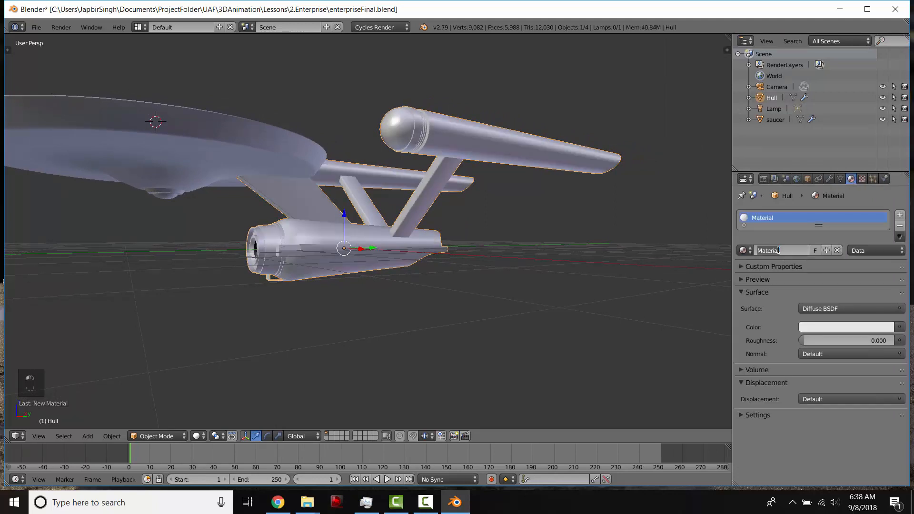
pyautogui.doubleClick(779, 250)
pyautogui.write('hull')
pyautogui.press('Return')
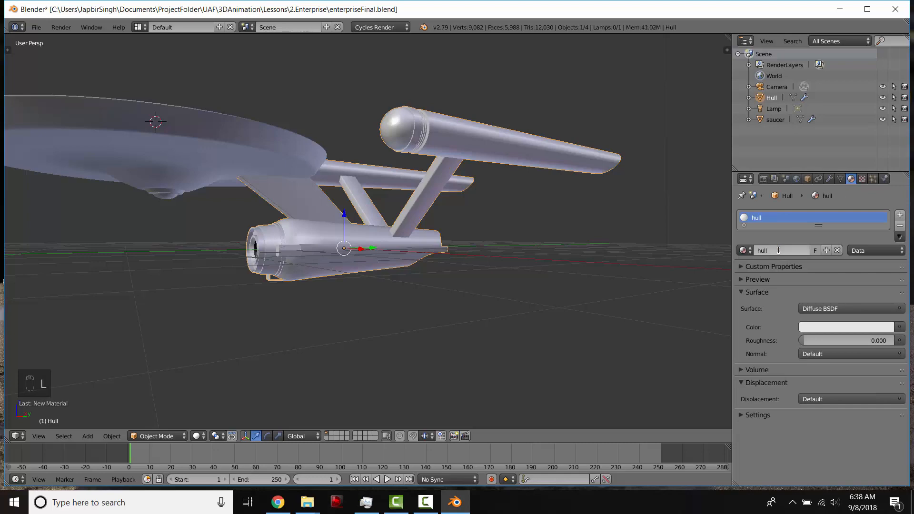
# - Set the hull material's diffuse color to pink and preview it in rendered shading
pyautogui.moveTo(345, 260); pyautogui.dragTo(419, 250, button='middle')
pyautogui.scroll(2, 379, 268)
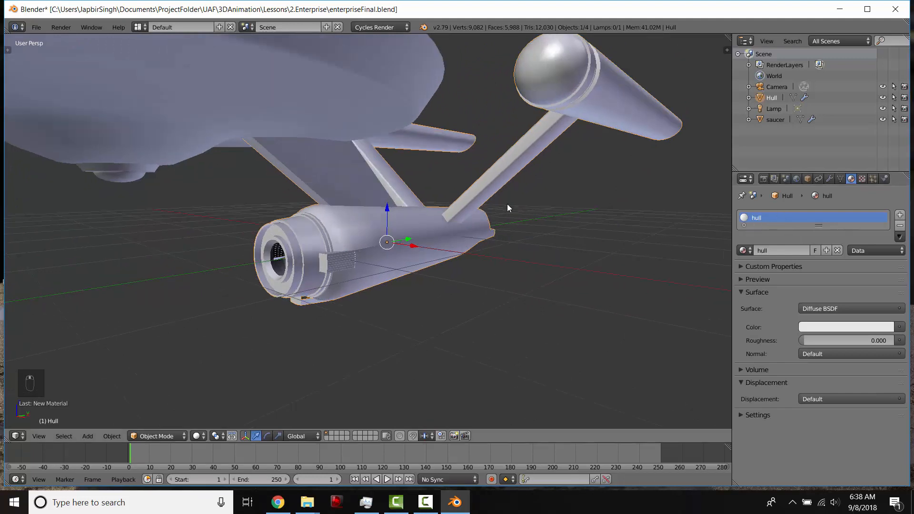
pyautogui.moveTo(507, 204); pyautogui.dragTo(569, 110, button='middle')
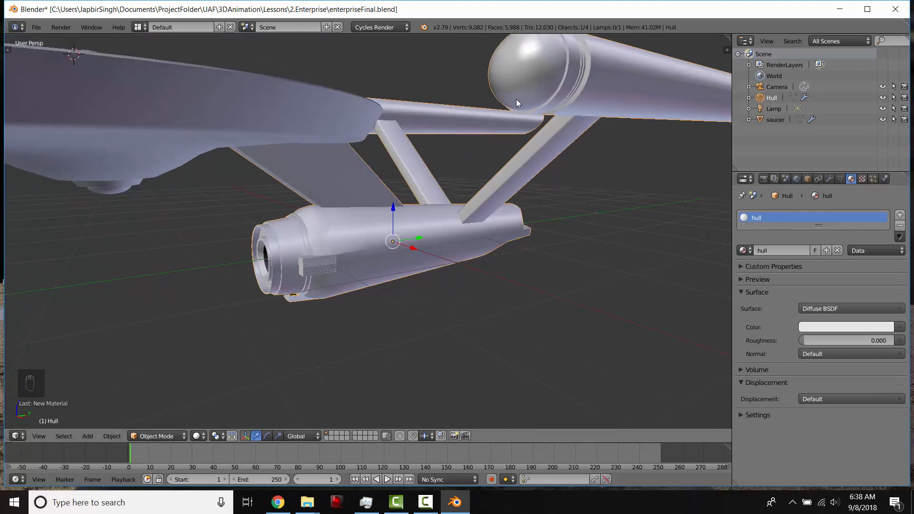
pyautogui.click(814, 329)
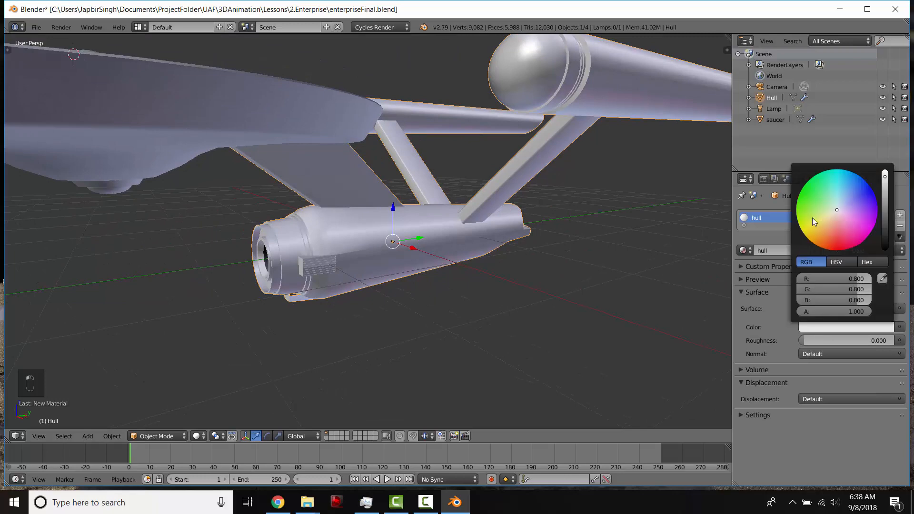
pyautogui.moveTo(837, 209); pyautogui.dragTo(850, 219)
pyautogui.hotkey('shift', 'z')
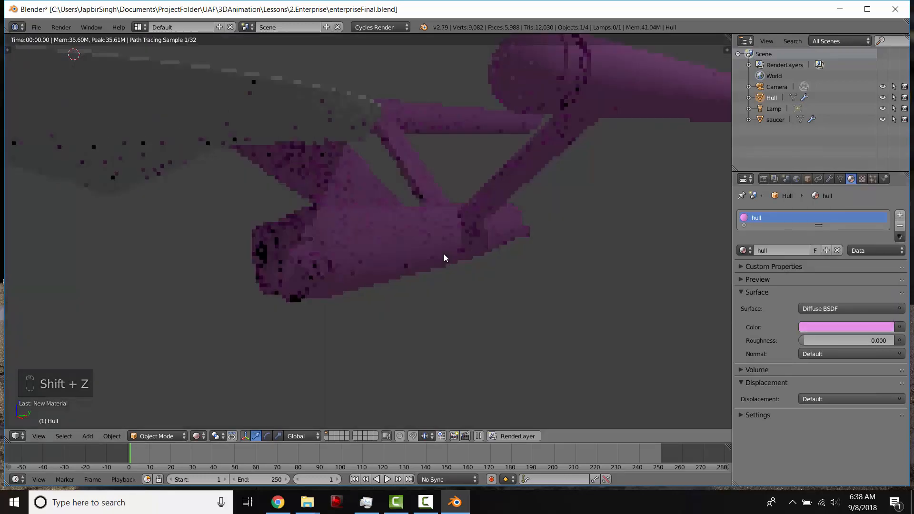
pyautogui.moveTo(438, 267)
pyautogui.mouseDown(button='middle')
pyautogui.moveTo(450, 255)
pyautogui.moveTo(523, 267)
pyautogui.mouseUp(button='middle')
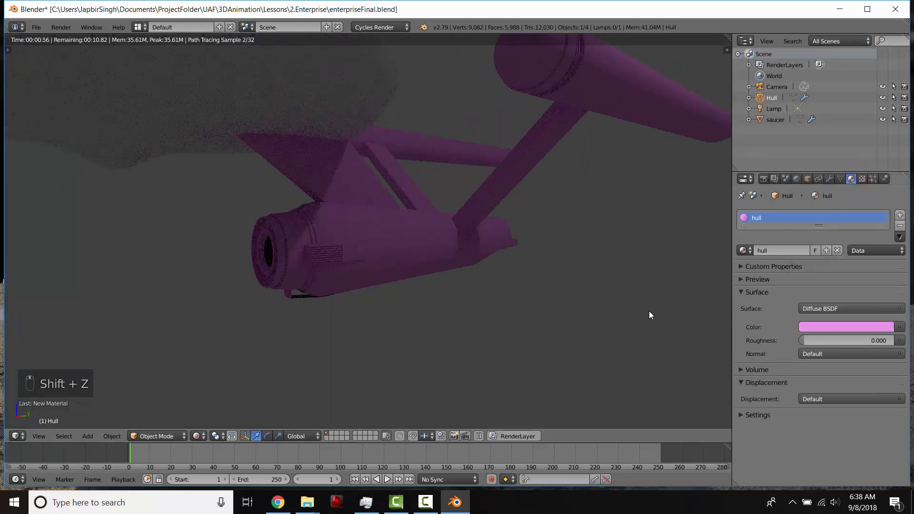
pyautogui.hotkey('shift', 'z')
# - Change the hull material's surface shader to Principled BSDF
pyautogui.click(816, 309)
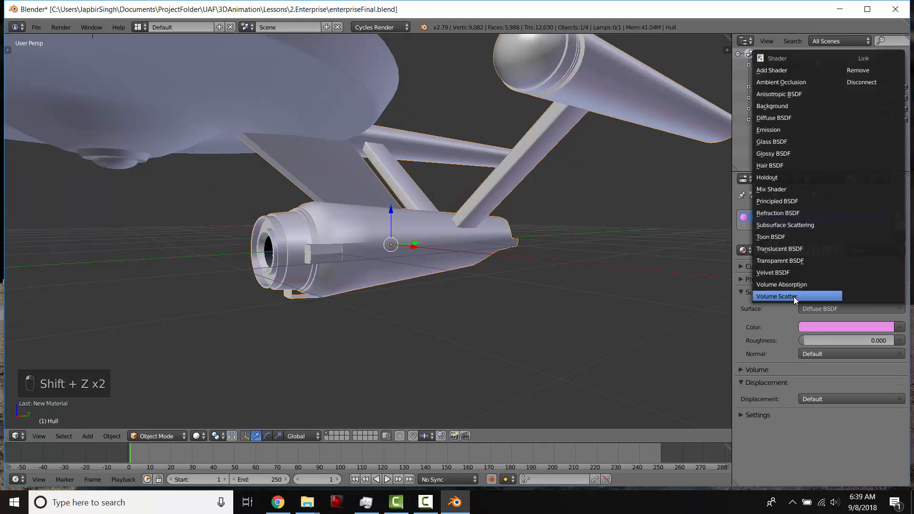
pyautogui.click(766, 202)
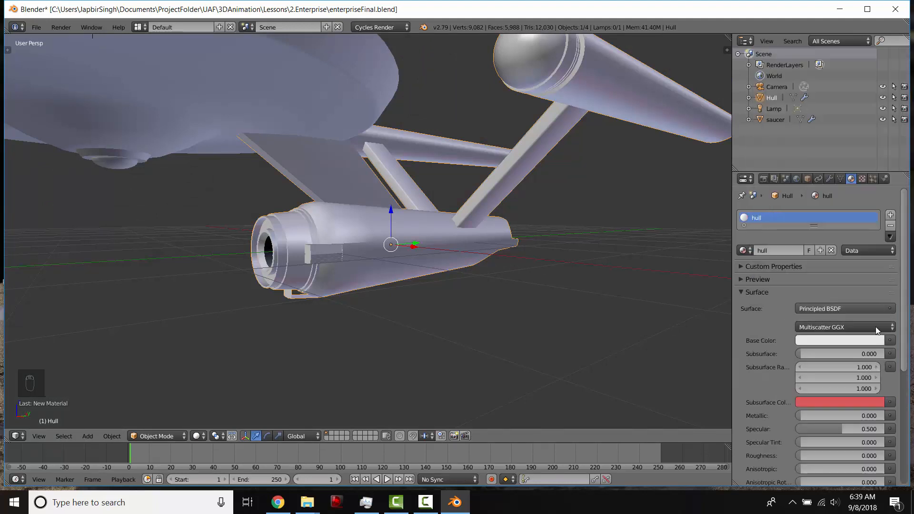
# - Set the hull material's Roughness to 0.310
pyautogui.click(760, 282)
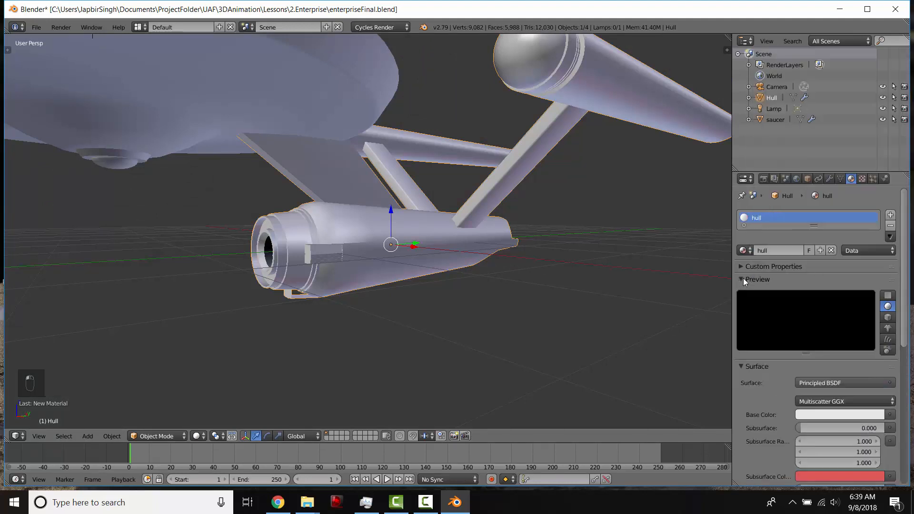
pyautogui.scroll(-5, 764, 327)
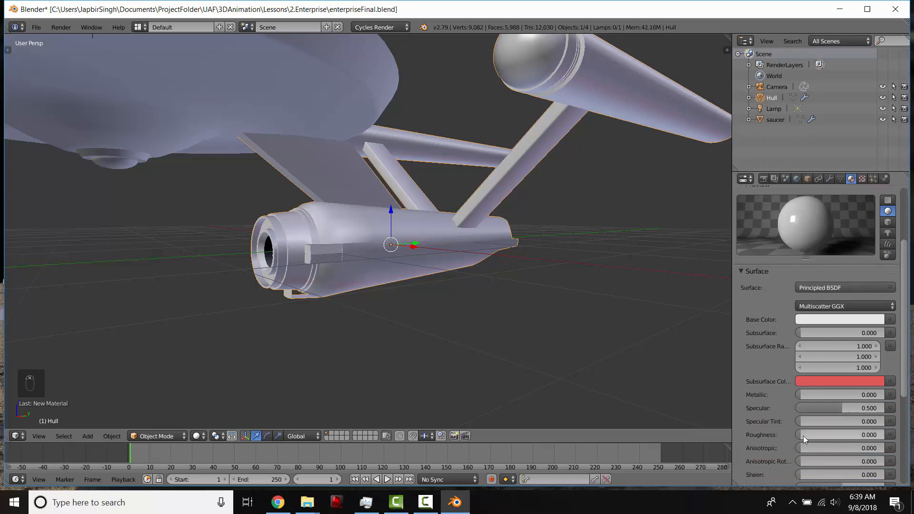
pyautogui.moveTo(804, 435); pyautogui.dragTo(826, 435)
# - Add a second material slot to the Hull with a new material named enginecap
pyautogui.scroll(-2, 432, 221)
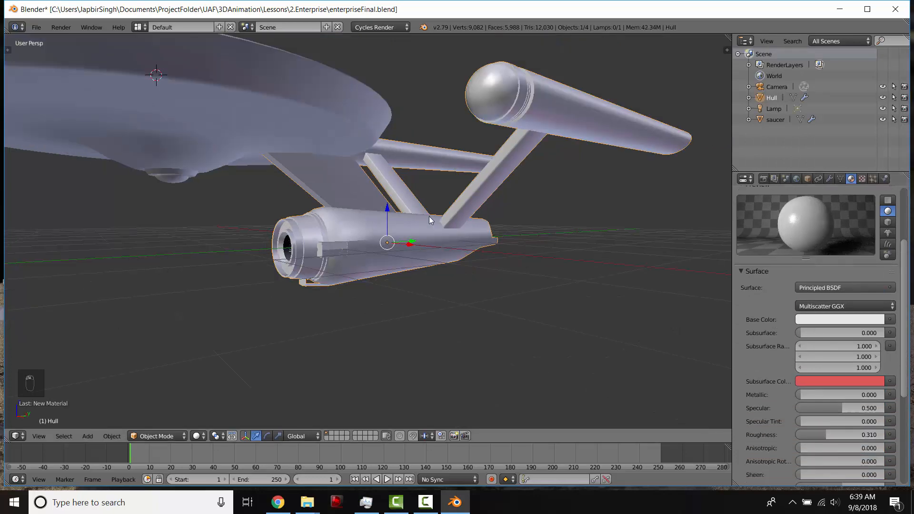
pyautogui.moveTo(432, 220); pyautogui.dragTo(451, 188, button='middle')
pyautogui.scroll(3, 439, 219)
pyautogui.scroll(-2, 438, 218)
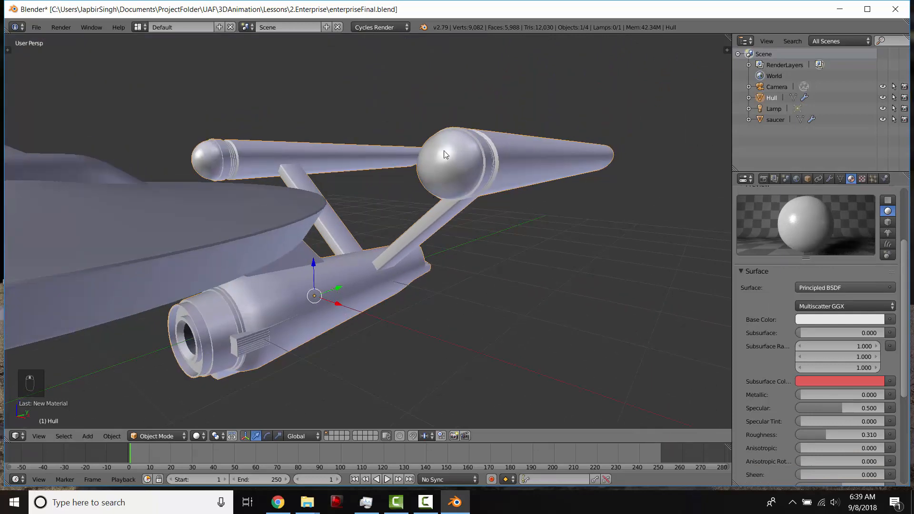
pyautogui.scroll(3, 447, 165)
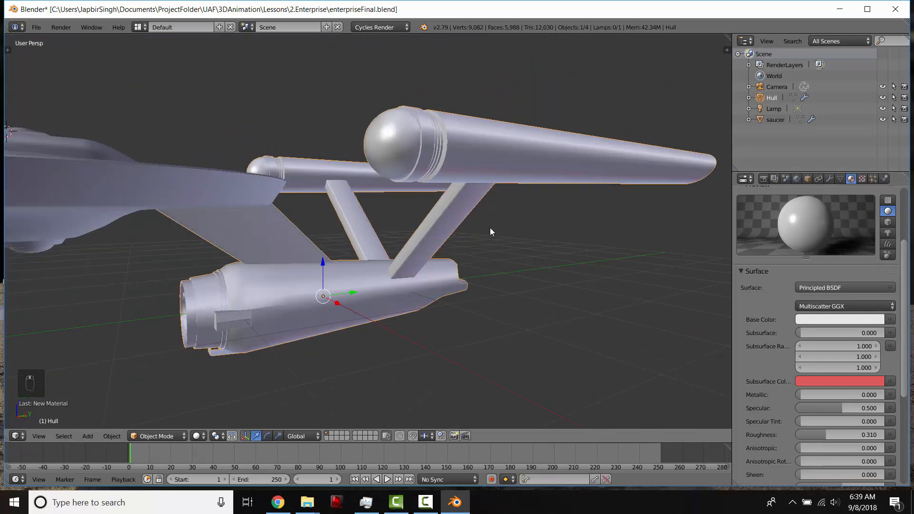
pyautogui.scroll(5, 811, 290)
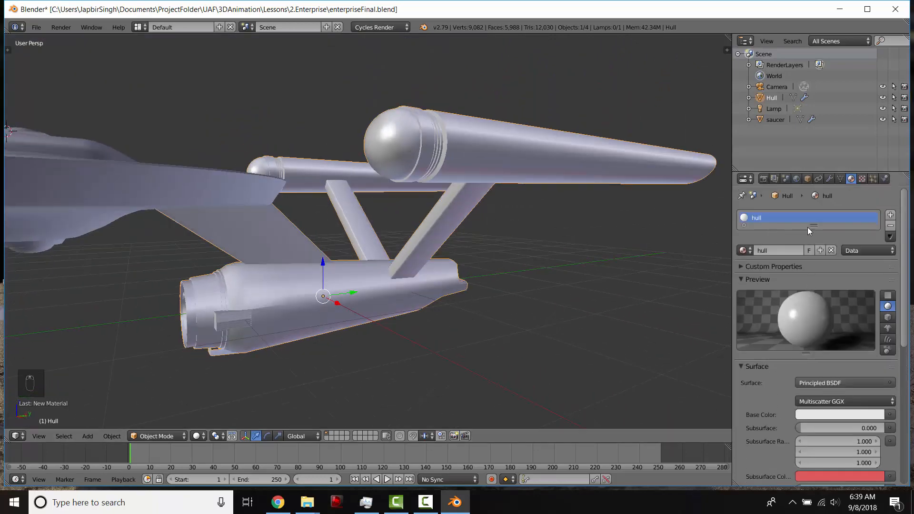
pyautogui.click(890, 215)
pyautogui.click(793, 274)
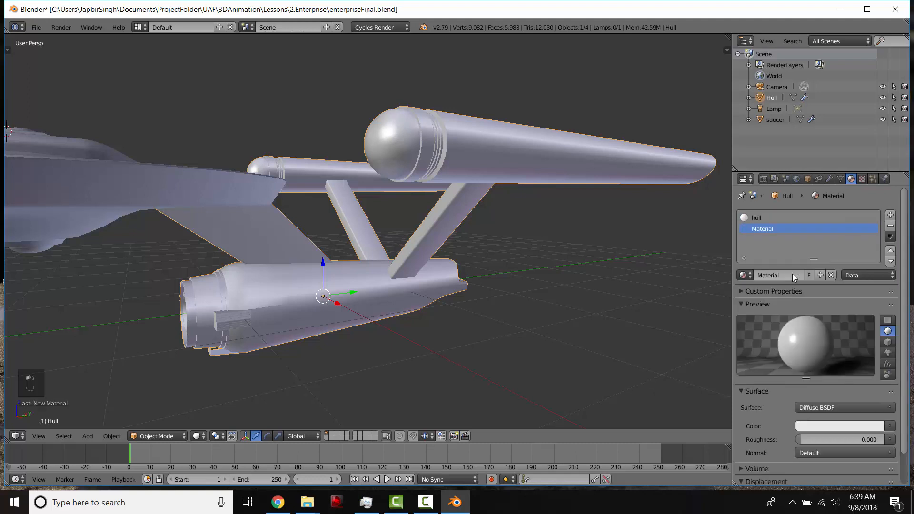
pyautogui.click(783, 274)
pyautogui.write('enginecap')
pyautogui.press('Return')
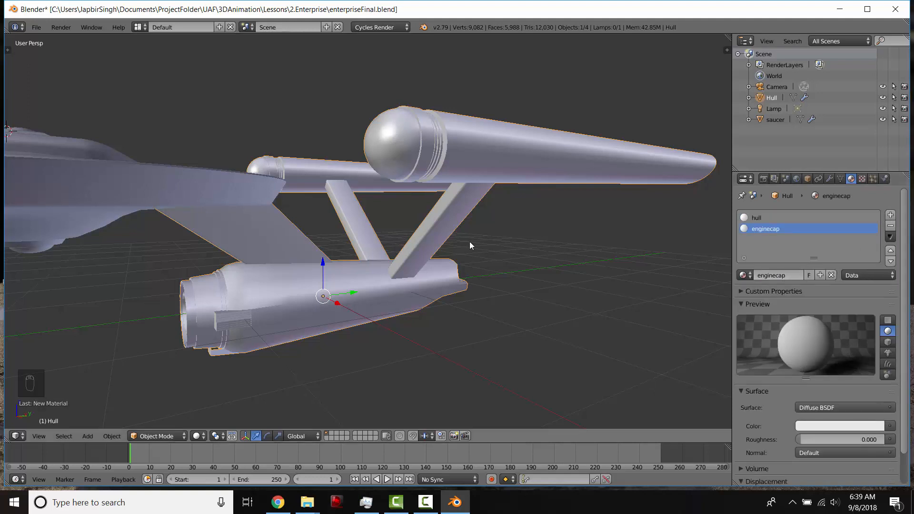
# - Change the enginecap material's surface shader to Principled BSDF
pyautogui.moveTo(404, 165); pyautogui.dragTo(491, 196, button='middle')
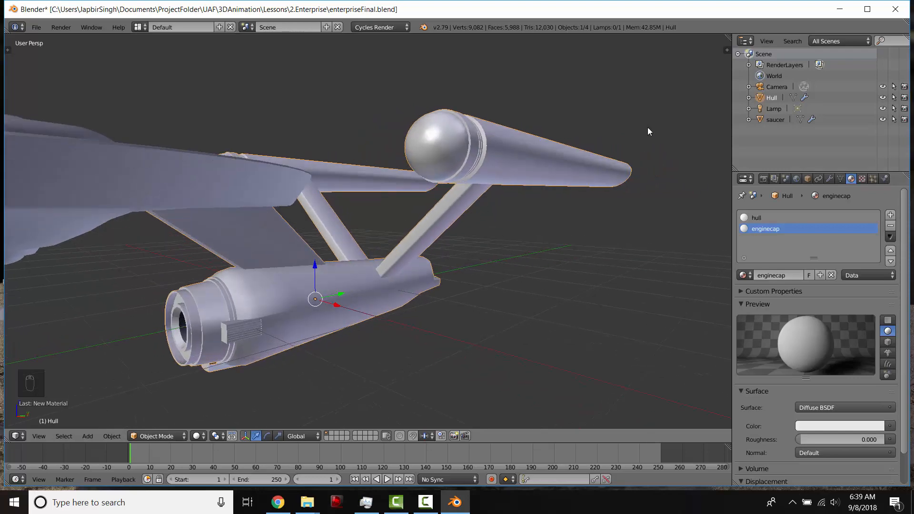
pyautogui.moveTo(635, 111); pyautogui.dragTo(452, 133, button='middle')
pyautogui.scroll(-1, 790, 402)
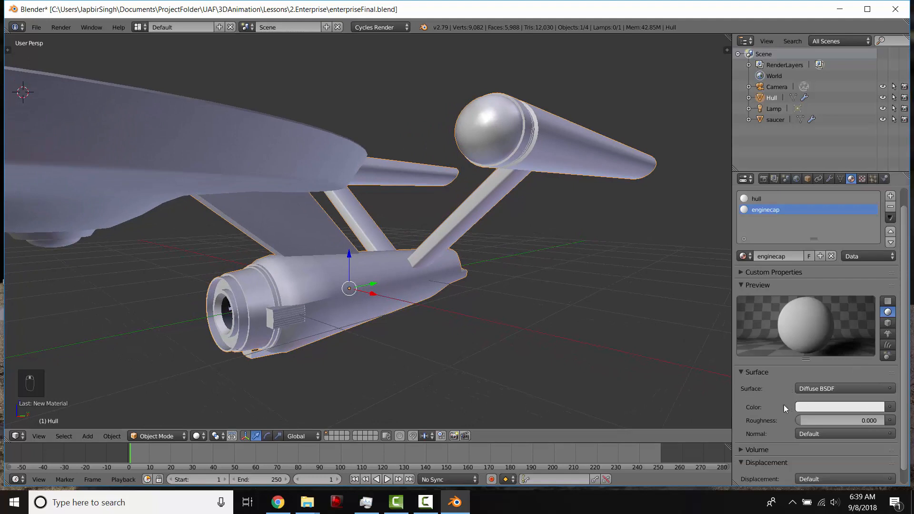
pyautogui.click(803, 391)
pyautogui.click(770, 284)
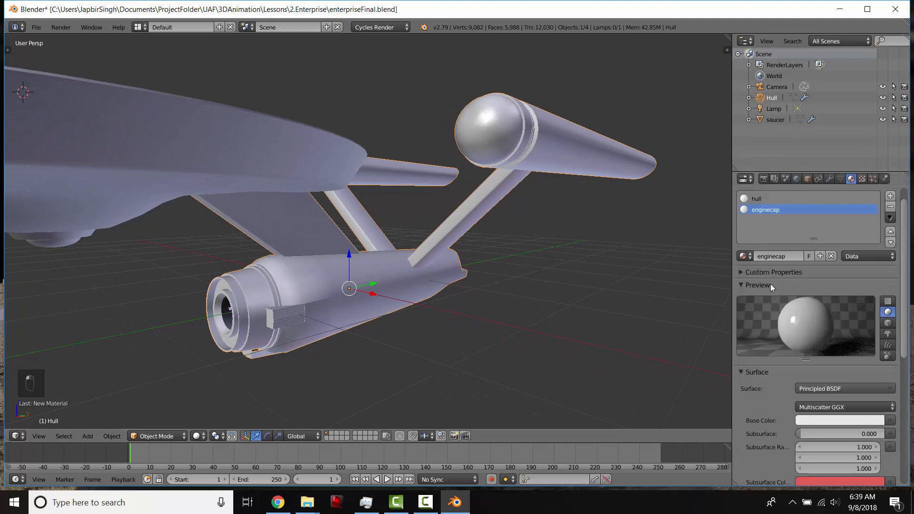
# - Give the enginecap material a dark red base color and set its Metallic to 1.000
pyautogui.scroll(-1, 764, 406)
pyautogui.scroll(-5, 764, 395)
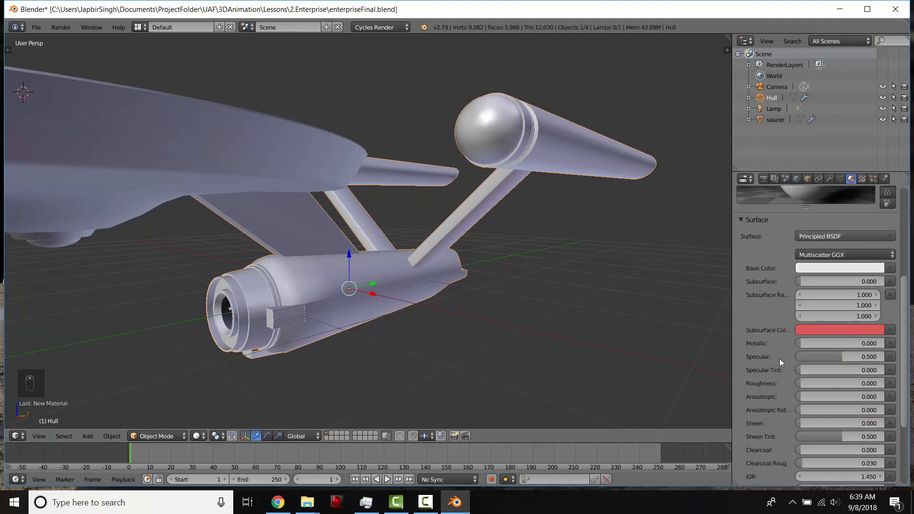
pyautogui.click(811, 304)
pyautogui.moveTo(833, 214)
pyautogui.mouseDown()
pyautogui.moveTo(822, 212)
pyautogui.moveTo(826, 218)
pyautogui.mouseUp()
pyautogui.scroll(-5, 822, 213)
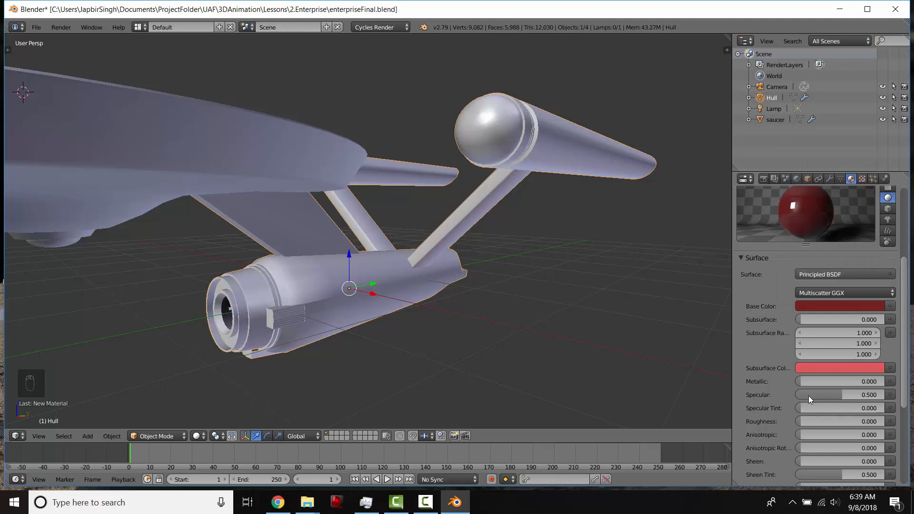
pyautogui.moveTo(801, 381); pyautogui.dragTo(884, 381)
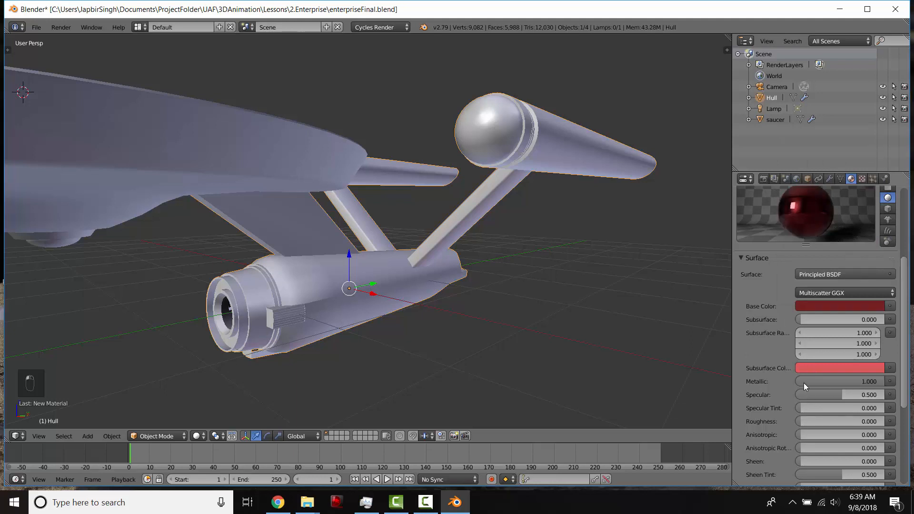
# - Set the enginecap material's Roughness to about 0.383
pyautogui.moveTo(801, 421); pyautogui.dragTo(826, 409)
pyautogui.moveTo(472, 231); pyautogui.dragTo(472, 217, button='middle')
pyautogui.scroll(5, 785, 307)
pyautogui.scroll(2, 784, 304)
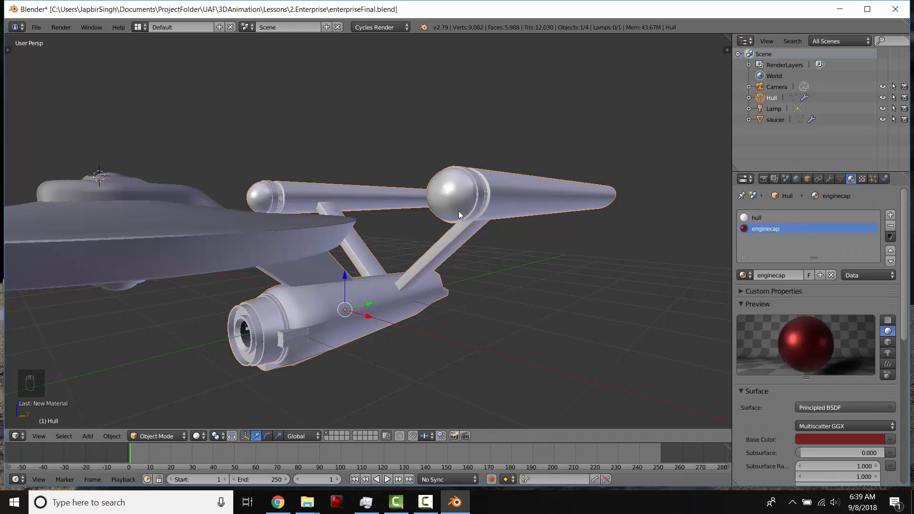
# - In Edit Mode, select the linked front cap of the nacelle and assign the enginecap material to it
pyautogui.press('Tab')
pyautogui.scroll(2, 453, 192)
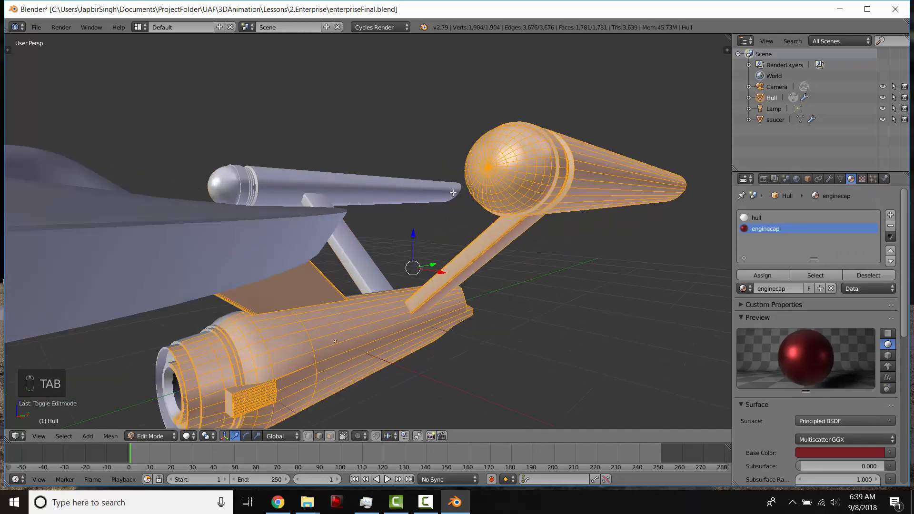
pyautogui.moveTo(486, 196); pyautogui.dragTo(445, 237, button='middle')
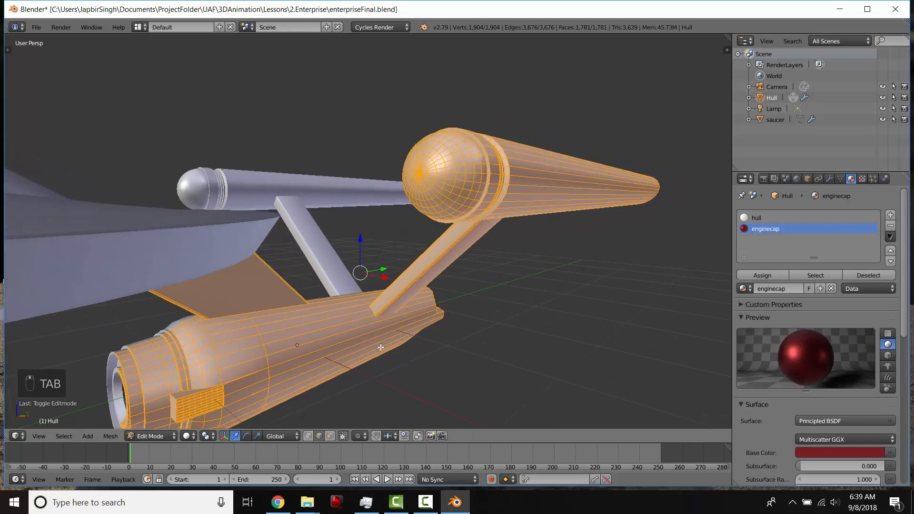
pyautogui.press('a')
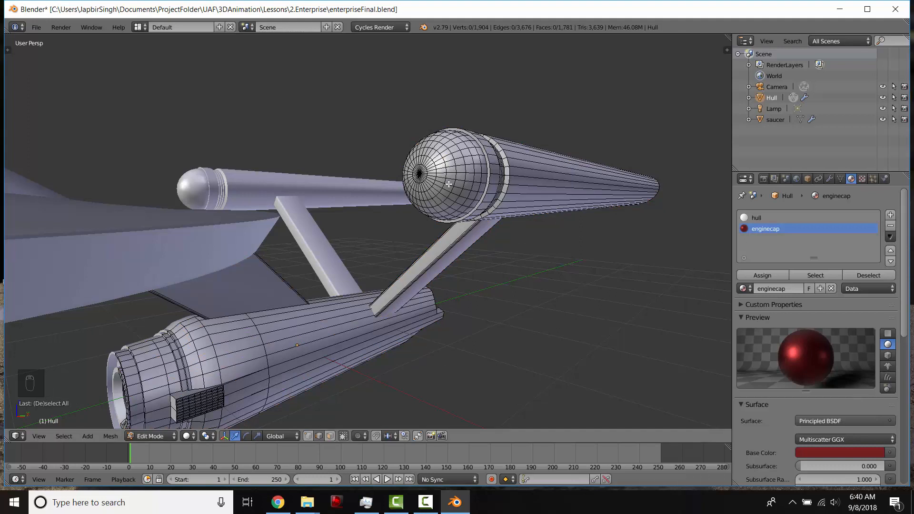
pyautogui.press('l')
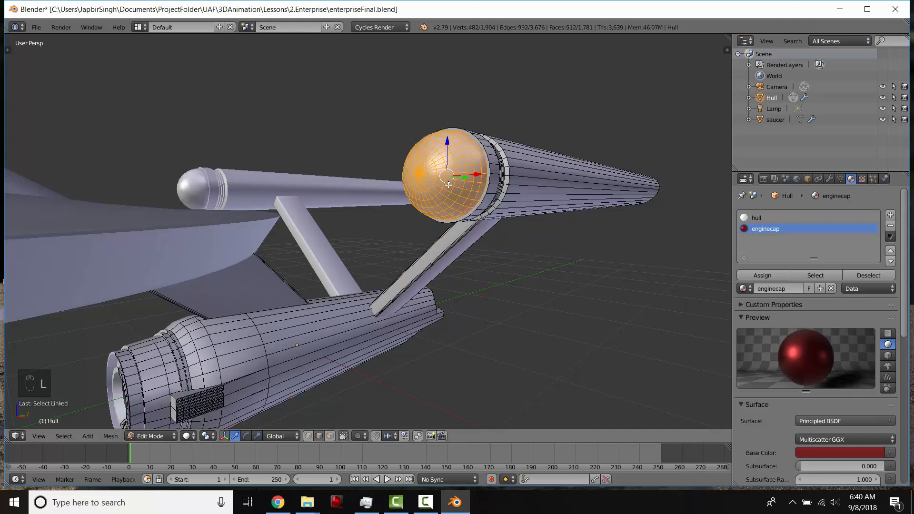
pyautogui.press('a')
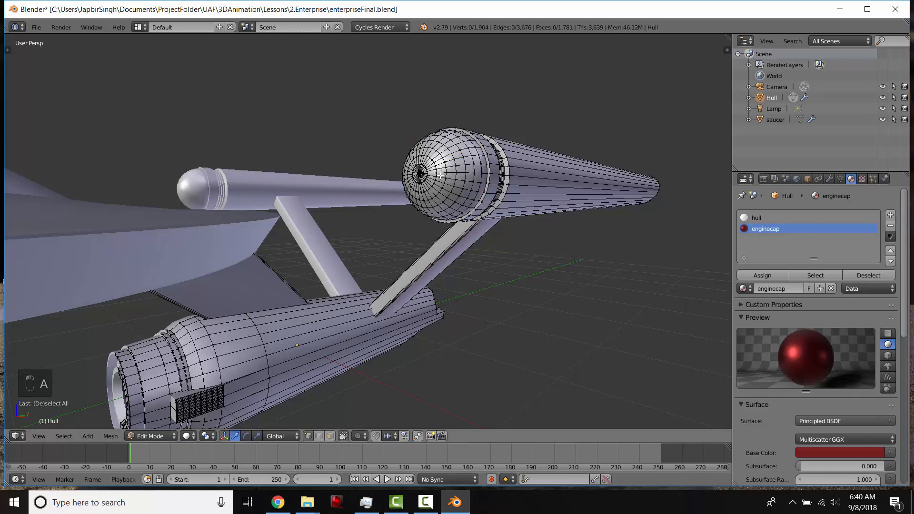
pyautogui.press('l')
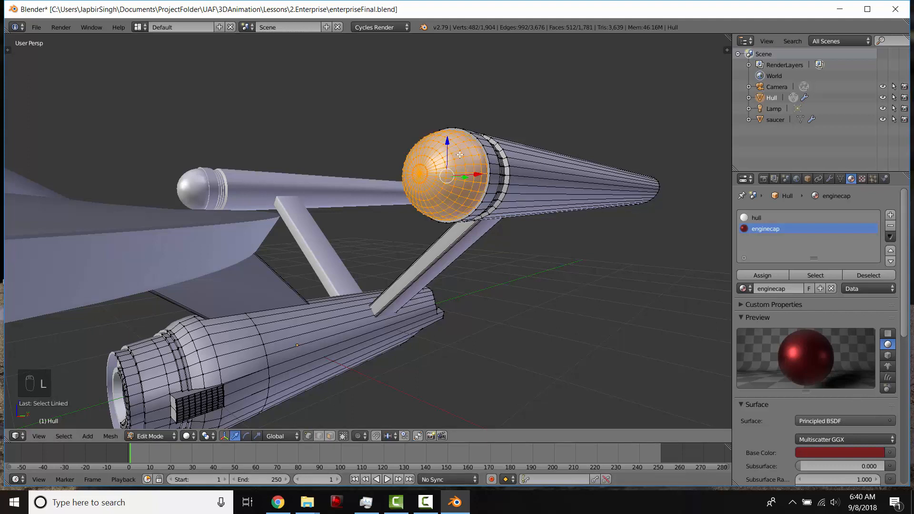
pyautogui.click(771, 277)
# - Preview the enginecap assignment in Material viewport shading and return to Object Mode
pyautogui.moveTo(505, 182); pyautogui.dragTo(523, 202, button='middle')
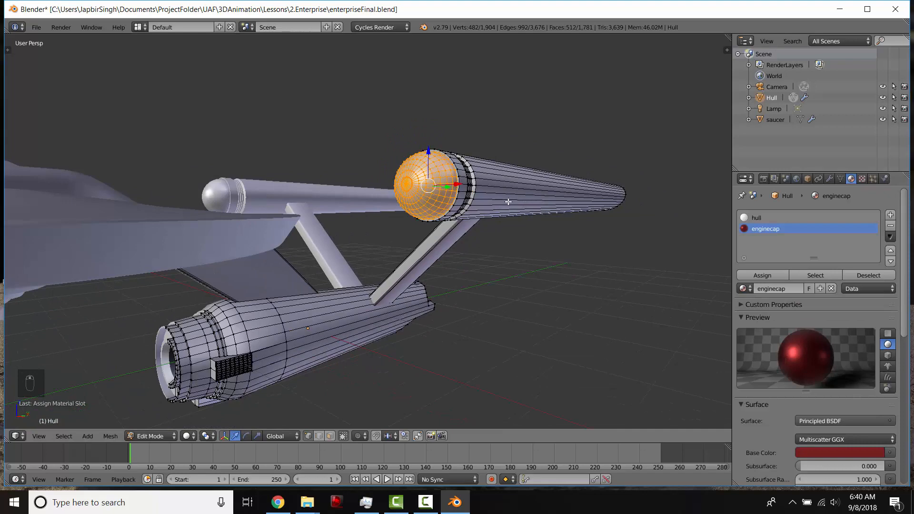
pyautogui.hotkey('shift', 'z')
pyautogui.moveTo(473, 219)
pyautogui.mouseDown(button='middle')
pyautogui.moveTo(444, 212)
pyautogui.moveTo(486, 200)
pyautogui.mouseUp(button='middle')
pyautogui.hotkey('shift', 'z')
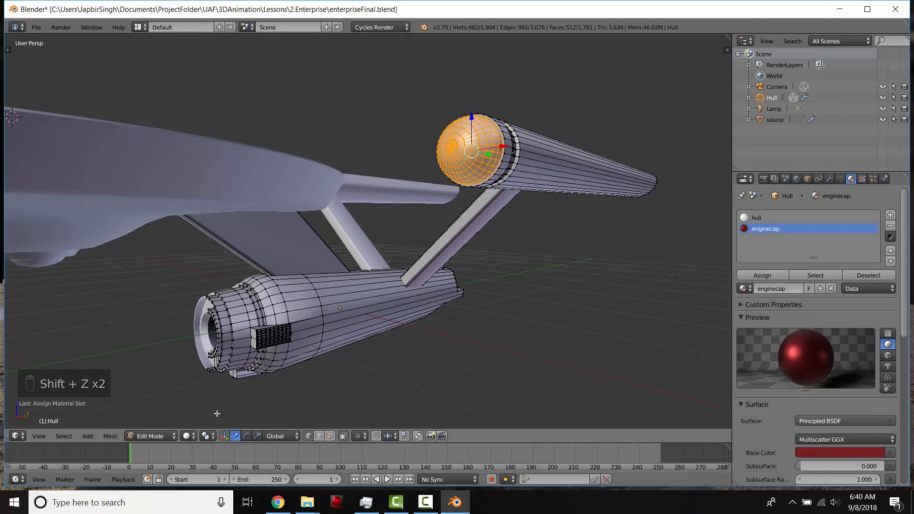
pyautogui.click(186, 436)
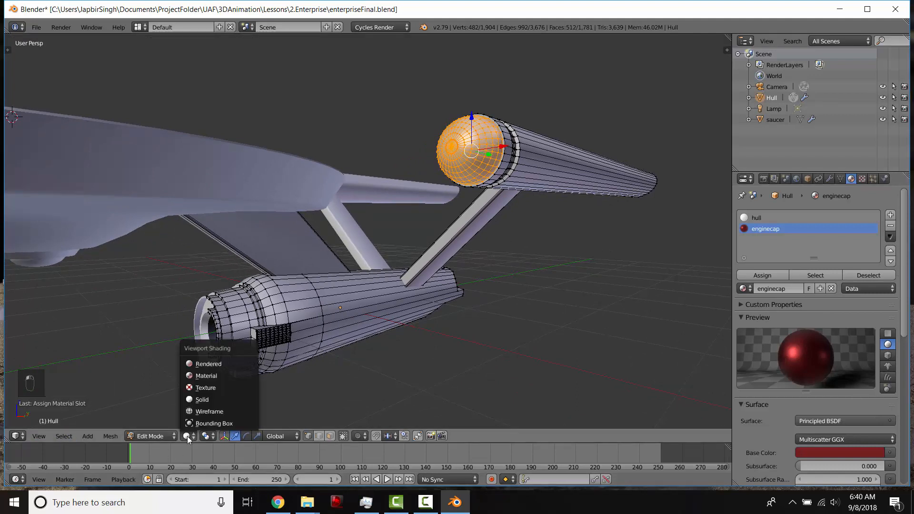
pyautogui.click(216, 375)
pyautogui.press('Tab')
pyautogui.moveTo(351, 273)
pyautogui.mouseDown(button='middle')
pyautogui.moveTo(327, 312)
pyautogui.moveTo(303, 282)
pyautogui.moveTo(352, 273)
pyautogui.moveTo(330, 317)
pyautogui.mouseUp(button='middle')
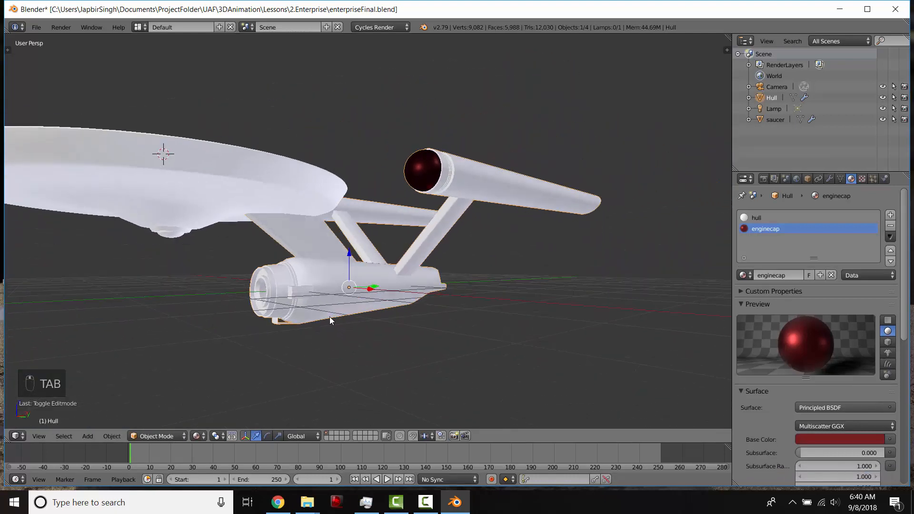
pyautogui.moveTo(285, 362); pyautogui.dragTo(309, 300, button='middle')
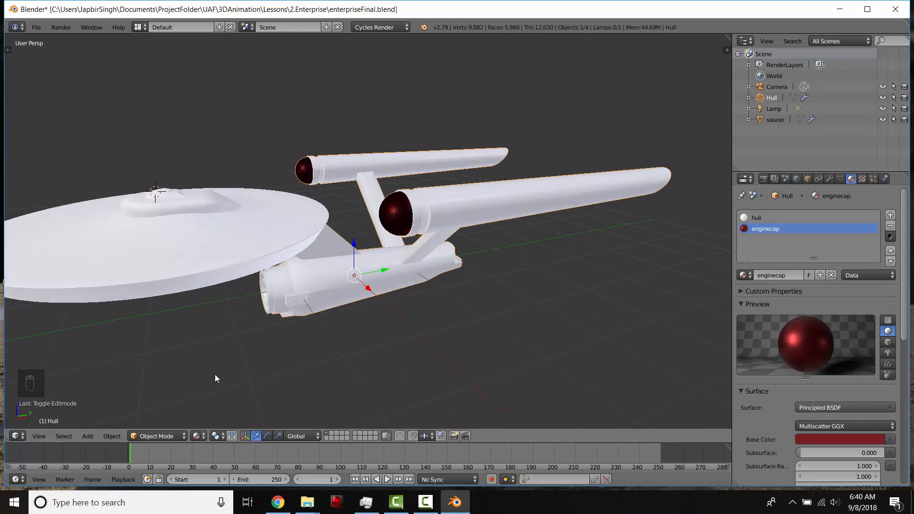
# - Switch the viewport shading back to Solid
pyautogui.click(196, 436)
pyautogui.moveTo(275, 362); pyautogui.dragTo(414, 244, button='middle')
pyautogui.click(202, 436)
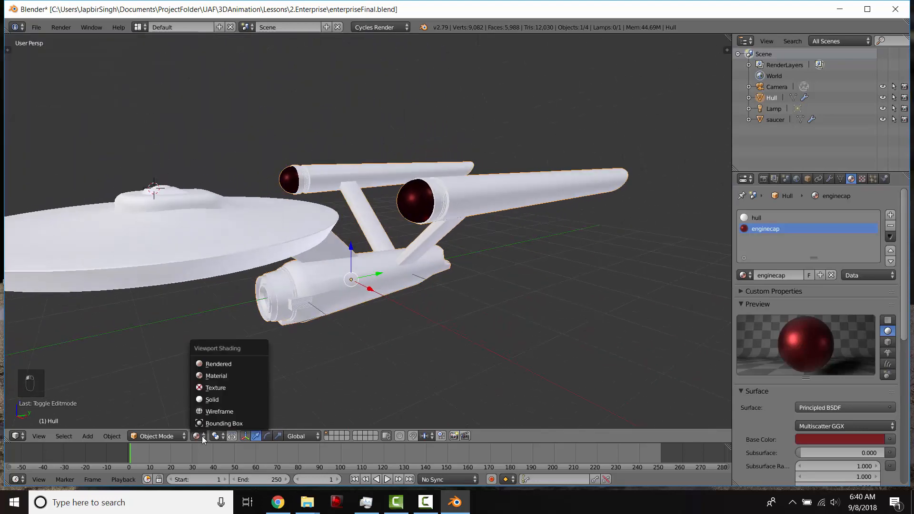
pyautogui.click(208, 401)
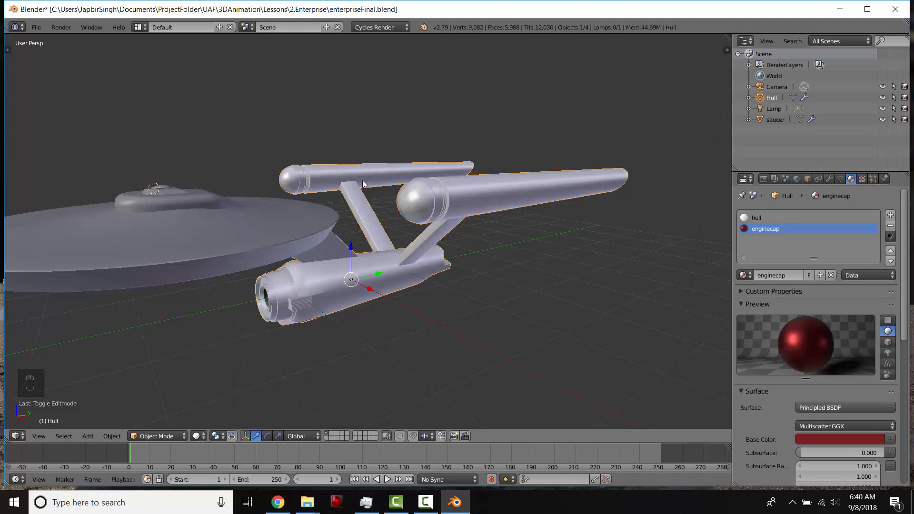
# - Set the enginecap material's viewport display color to red (R 0.800, G 0.086, B 0.041)
pyautogui.scroll(-10, 906, 247)
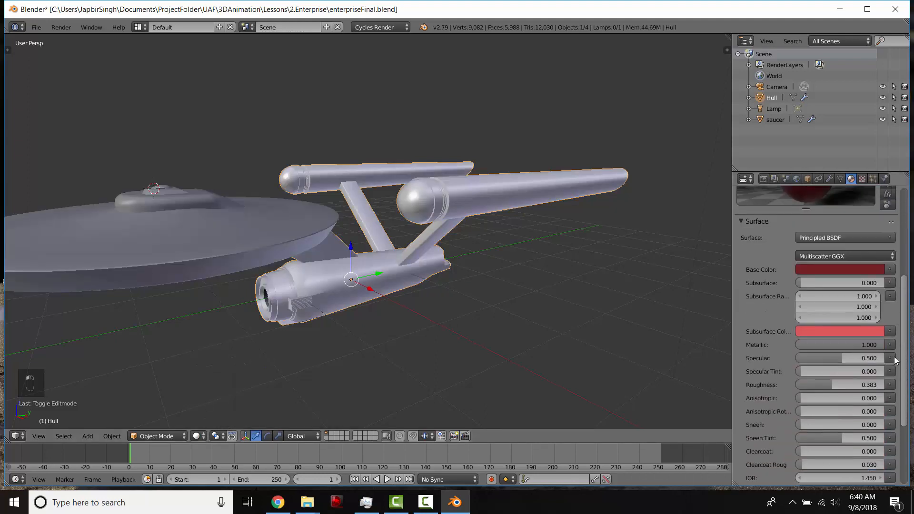
pyautogui.scroll(10, 888, 292)
pyautogui.scroll(-2, 888, 293)
pyautogui.scroll(-10, 889, 292)
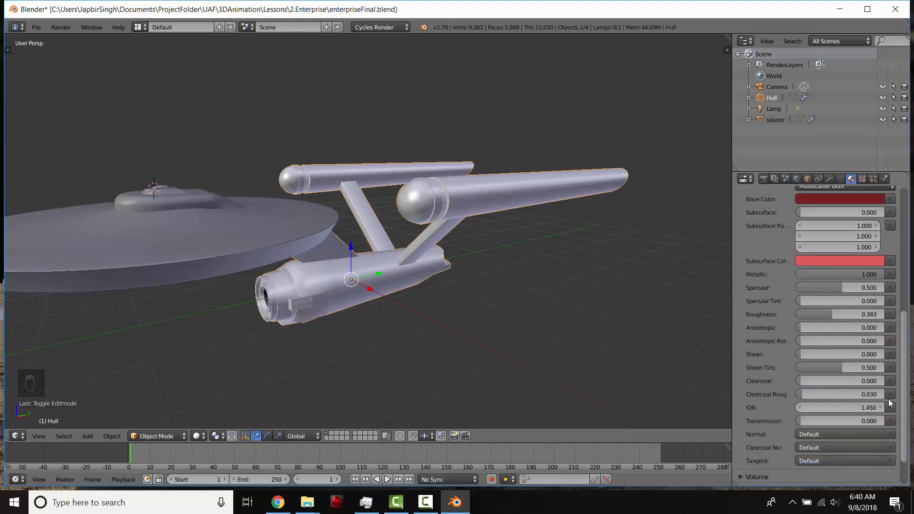
pyautogui.click(740, 479)
pyautogui.scroll(-5, 770, 439)
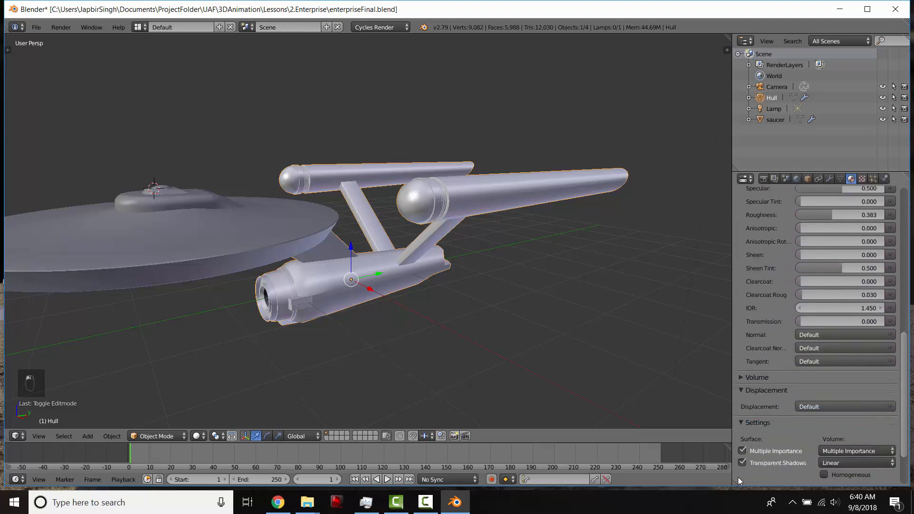
pyautogui.click(770, 439)
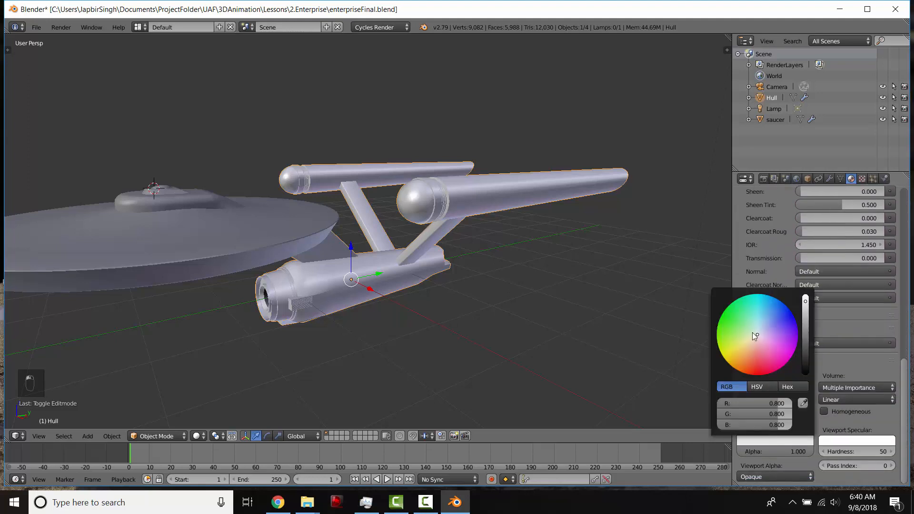
pyautogui.moveTo(753, 333); pyautogui.dragTo(753, 364)
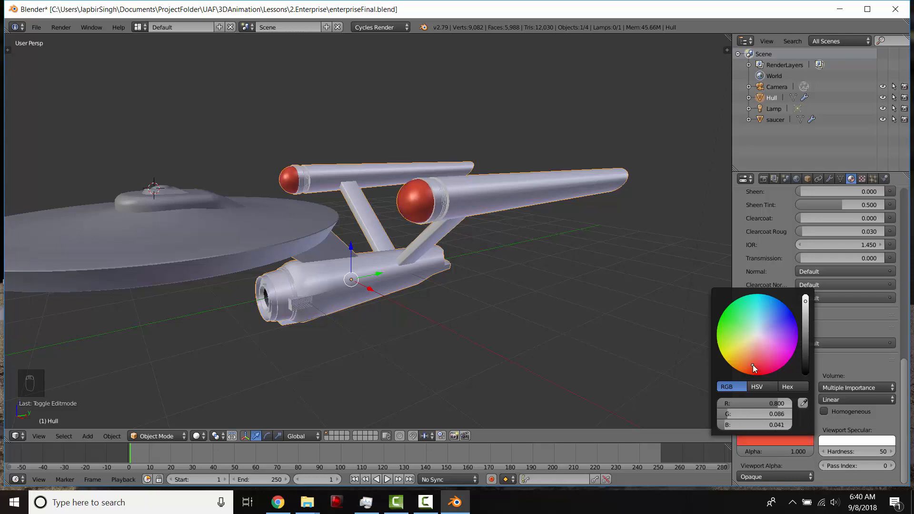
# - Orbit the ship and switch the viewport shading to Material to check the caps
pyautogui.moveTo(571, 333)
pyautogui.mouseDown(button='middle')
pyautogui.moveTo(456, 288)
pyautogui.moveTo(381, 297)
pyautogui.moveTo(442, 306)
pyautogui.moveTo(431, 312)
pyautogui.moveTo(453, 325)
pyautogui.moveTo(380, 364)
pyautogui.mouseUp(button='middle')
pyautogui.click(198, 437)
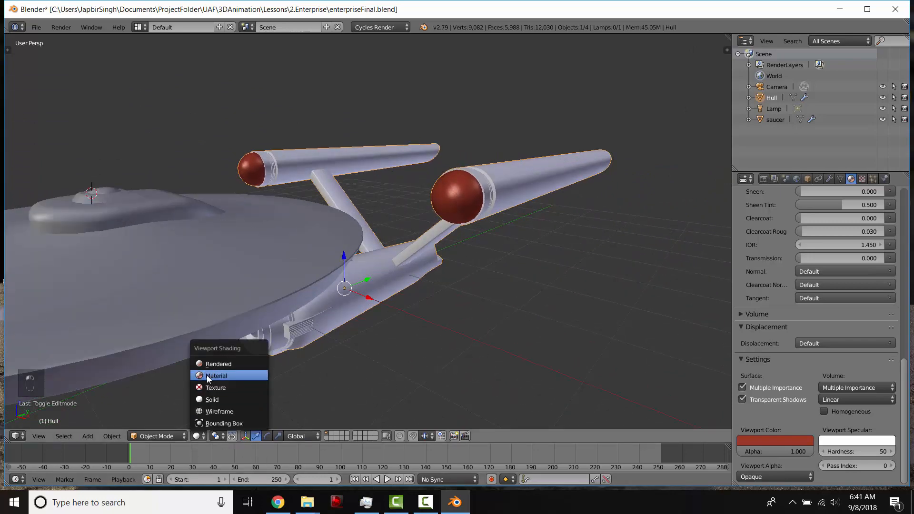
pyautogui.click(206, 375)
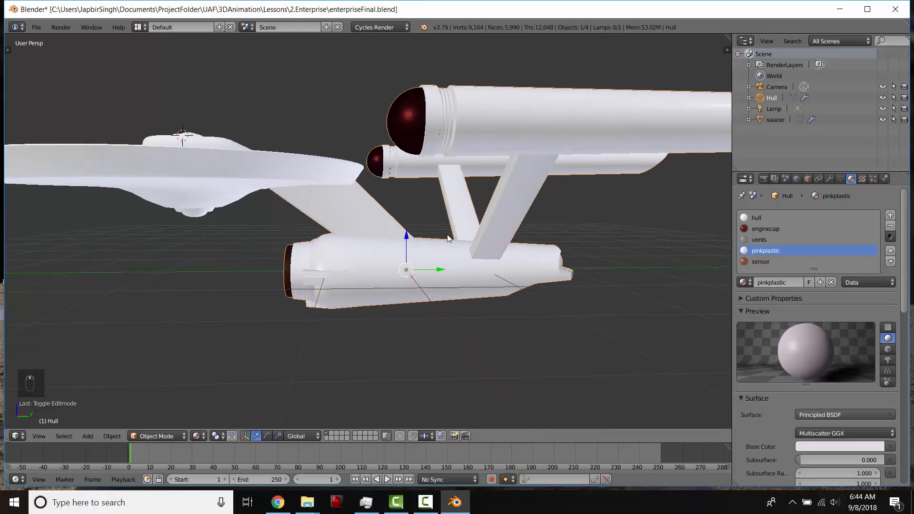
# - Preview the ship in Rendered viewport shading from a couple of angles
pyautogui.hotkey('shift', 'z')
pyautogui.moveTo(471, 215)
pyautogui.mouseDown(button='middle')
pyautogui.moveTo(441, 210)
pyautogui.moveTo(401, 244)
pyautogui.moveTo(355, 256)
pyautogui.moveTo(251, 223)
pyautogui.moveTo(392, 249)
pyautogui.moveTo(201, 236)
pyautogui.moveTo(373, 227)
pyautogui.mouseUp(button='middle')
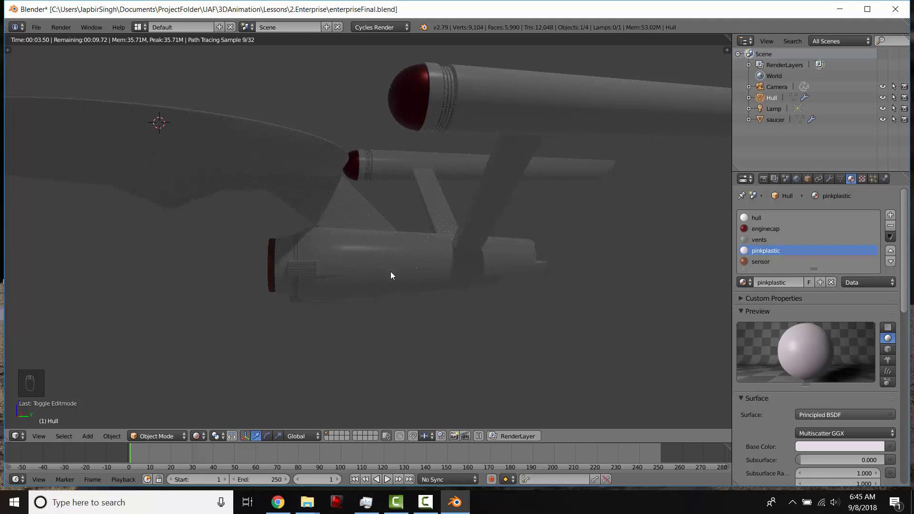
pyautogui.moveTo(458, 235); pyautogui.dragTo(485, 288, button='middle')
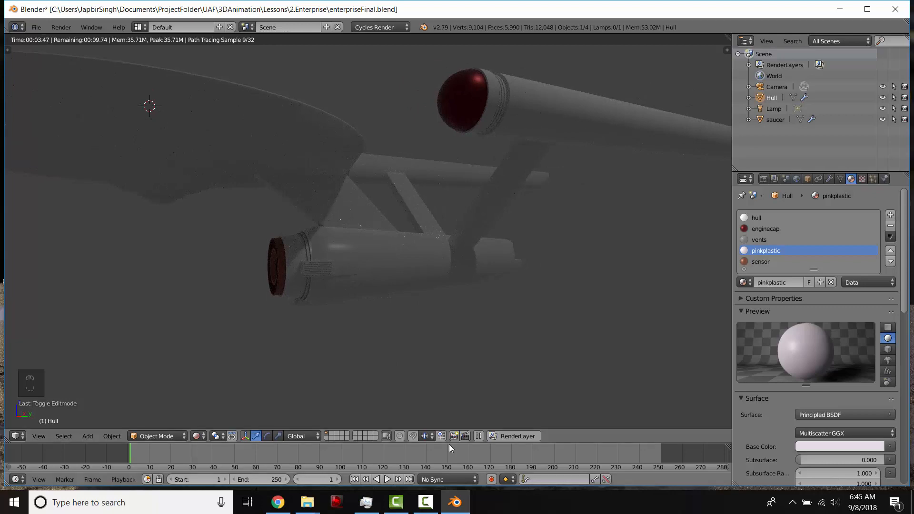
# - Enlarge the timeline area and leave Rendered shading
pyautogui.moveTo(450, 443); pyautogui.dragTo(461, 356)
pyautogui.moveTo(465, 317); pyautogui.dragTo(438, 279)
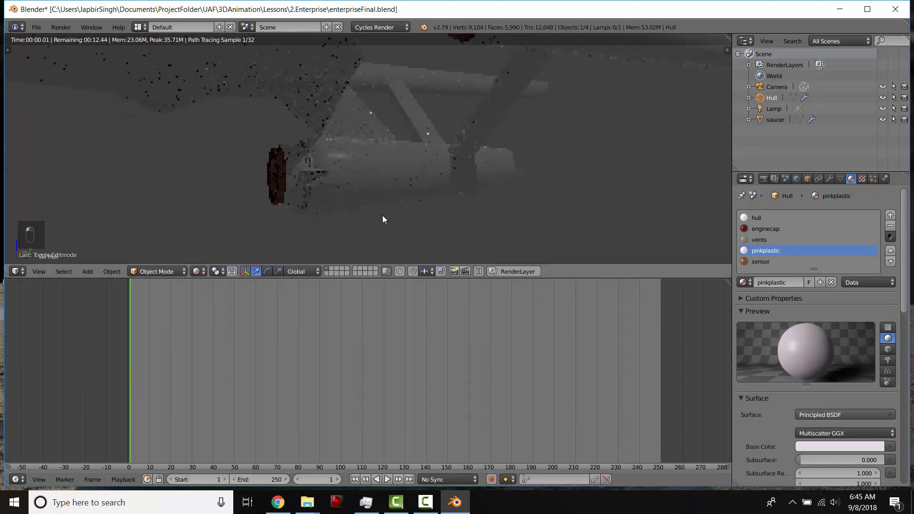
pyautogui.hotkey('shift', 'z')
pyautogui.scroll(-1, 378, 190)
pyautogui.moveTo(363, 161); pyautogui.dragTo(370, 160, button='middle')
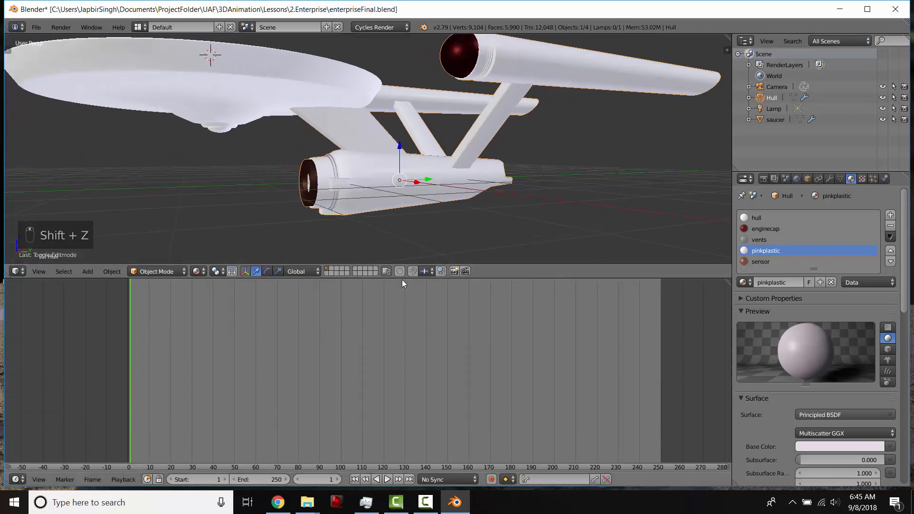
pyautogui.moveTo(402, 279); pyautogui.dragTo(402, 248)
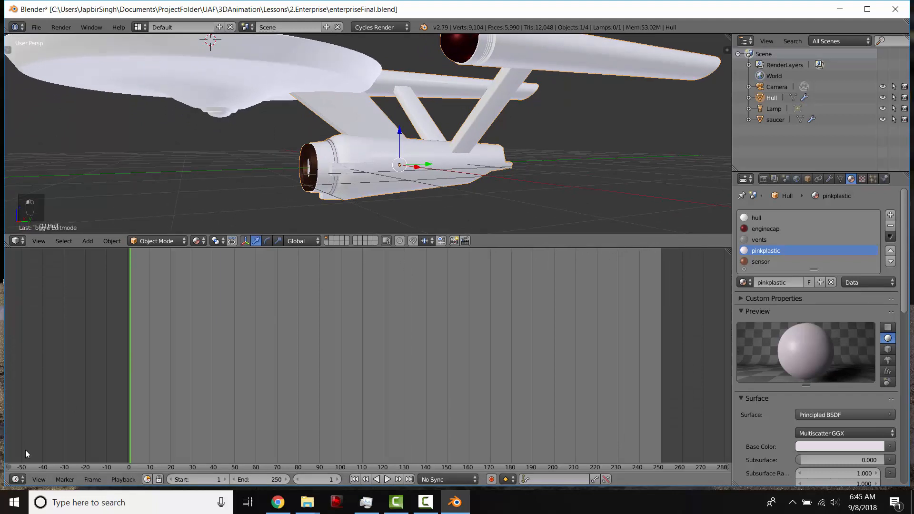
# - Turn the timeline area into the Node Editor and show the hull material's nodes
pyautogui.click(21, 481)
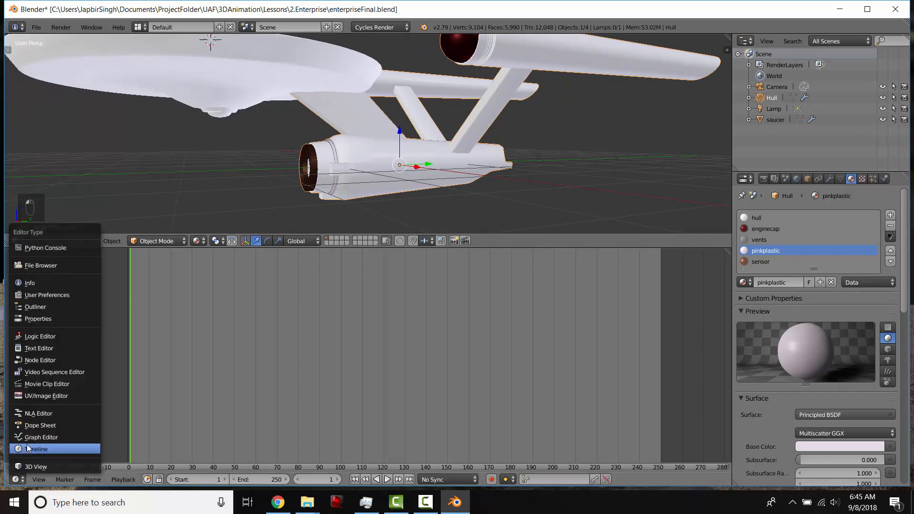
pyautogui.click(31, 360)
pyautogui.scroll(2, 200, 395)
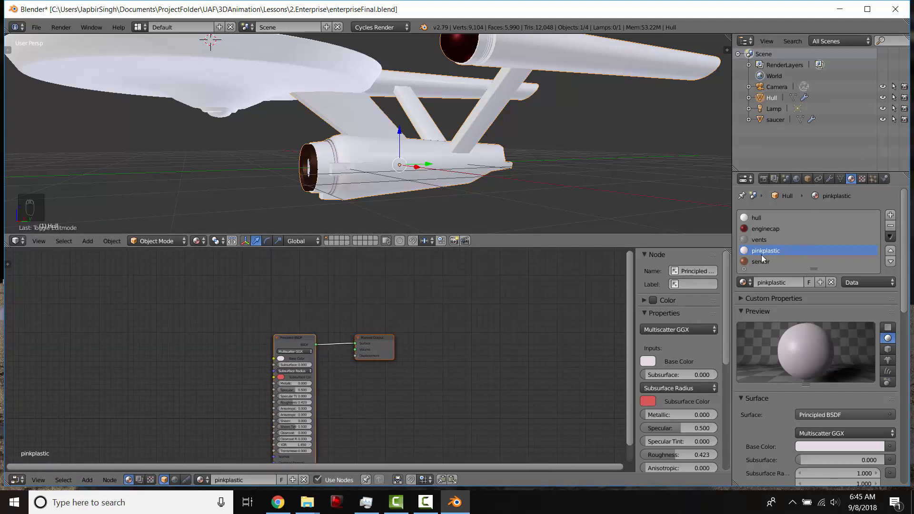
pyautogui.click(758, 218)
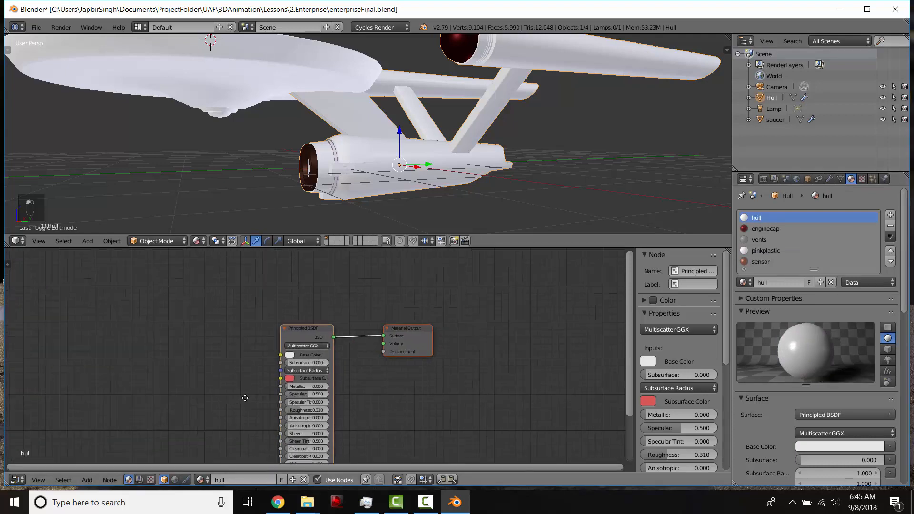
pyautogui.moveTo(245, 397); pyautogui.dragTo(330, 352, button='middle')
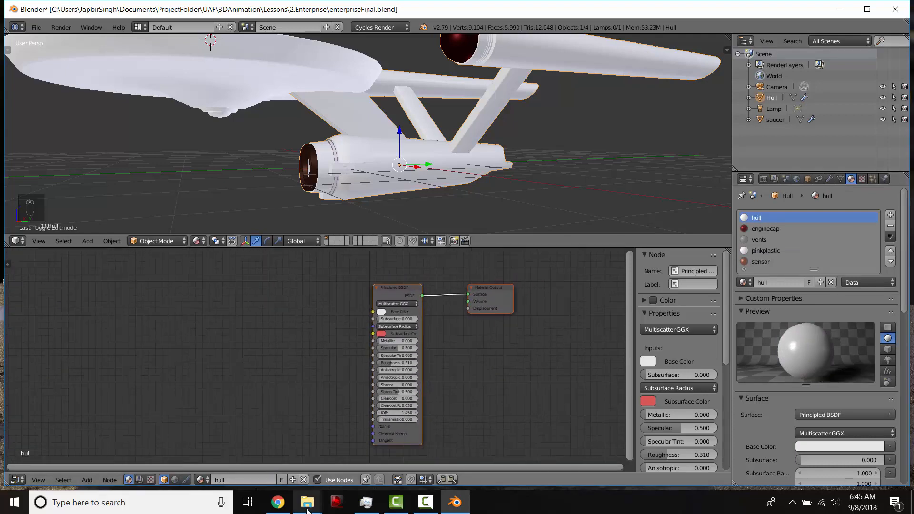
# - Switch to File Explorer and drop hull.low.jpg into the node editor as an Image Texture node
pyautogui.moveTo(307, 508)
pyautogui.click(274, 464)
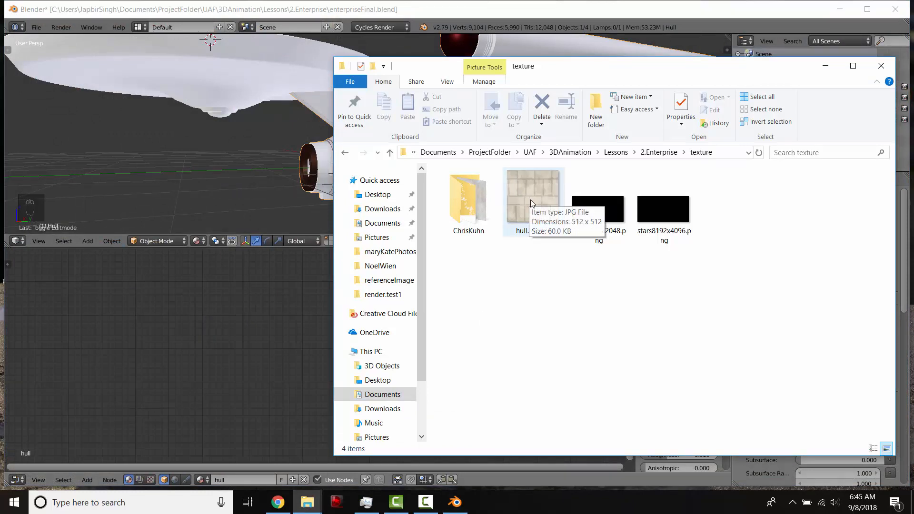
pyautogui.moveTo(528, 197); pyautogui.dragTo(292, 342)
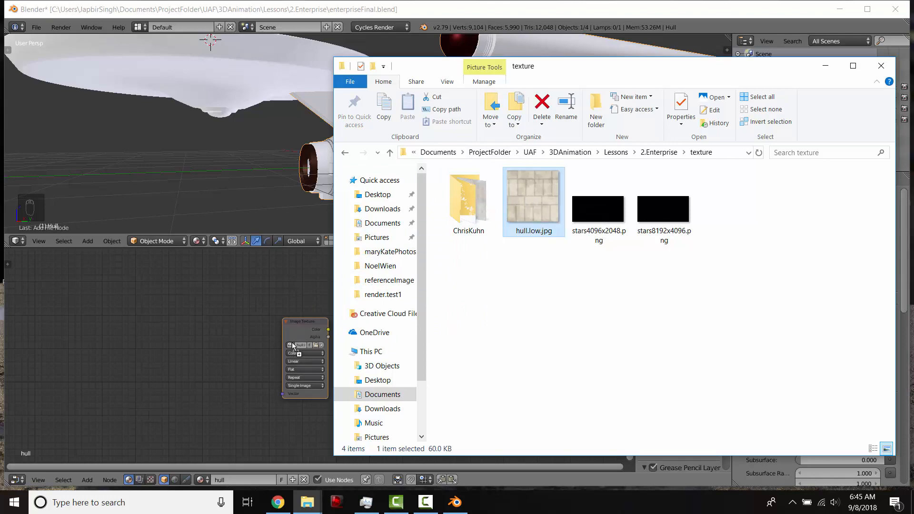
pyautogui.click(241, 359)
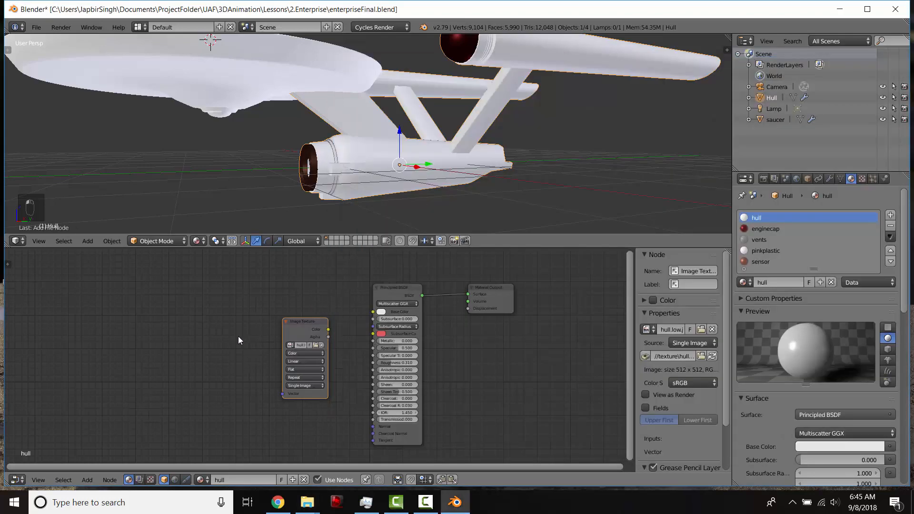
# - Connect an Image Texture node's Color output to the Principled BSDF's Base Color input
pyautogui.hotkey('shift', 'a')
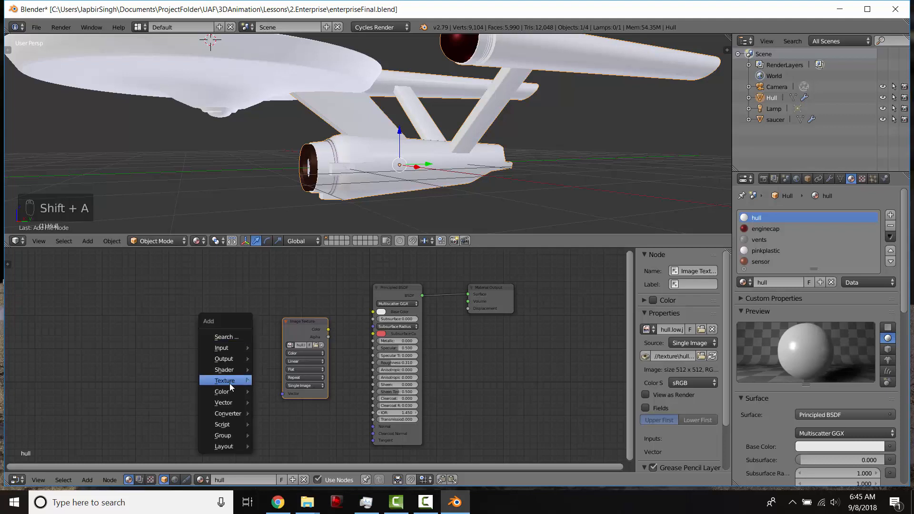
pyautogui.moveTo(229, 379)
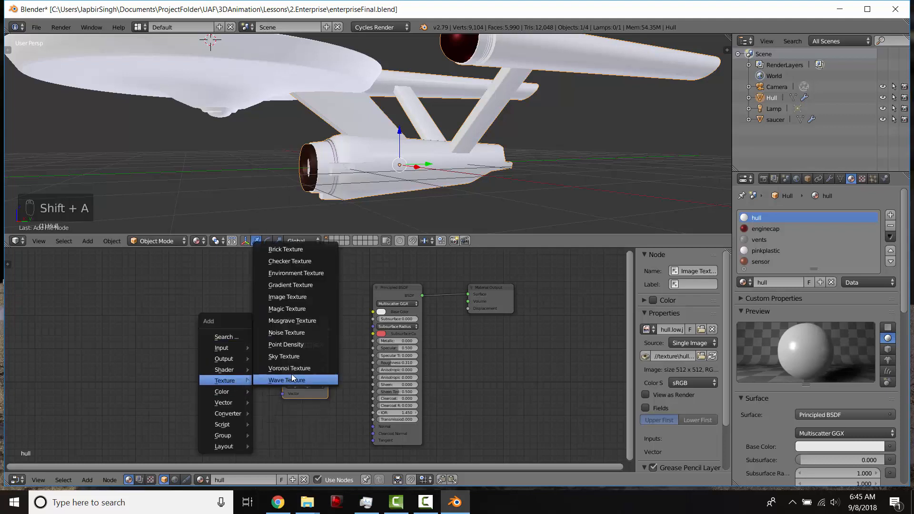
pyautogui.click(292, 298)
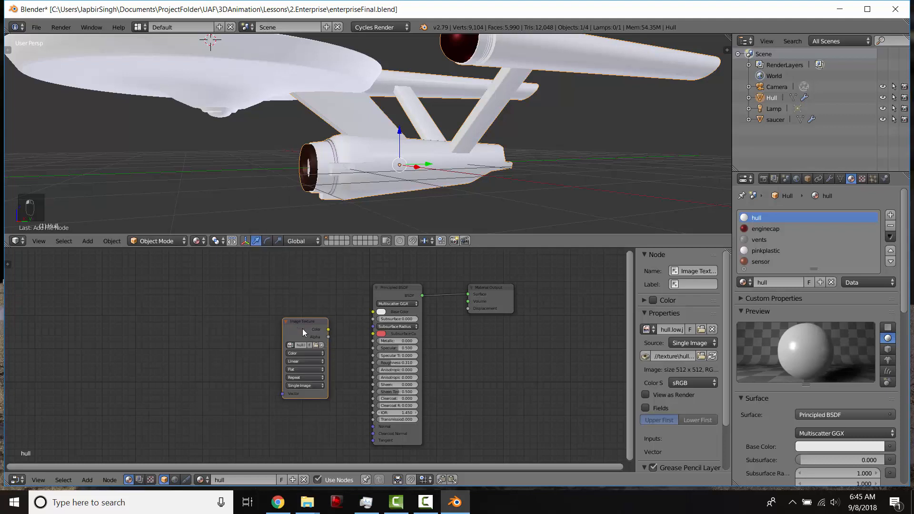
pyautogui.moveTo(303, 332)
pyautogui.mouseDown()
pyautogui.moveTo(299, 305)
pyautogui.moveTo(373, 313)
pyautogui.mouseUp()
# - Preview the textured hull close up in Rendered viewport shading
pyautogui.hotkey('shift', 'z')
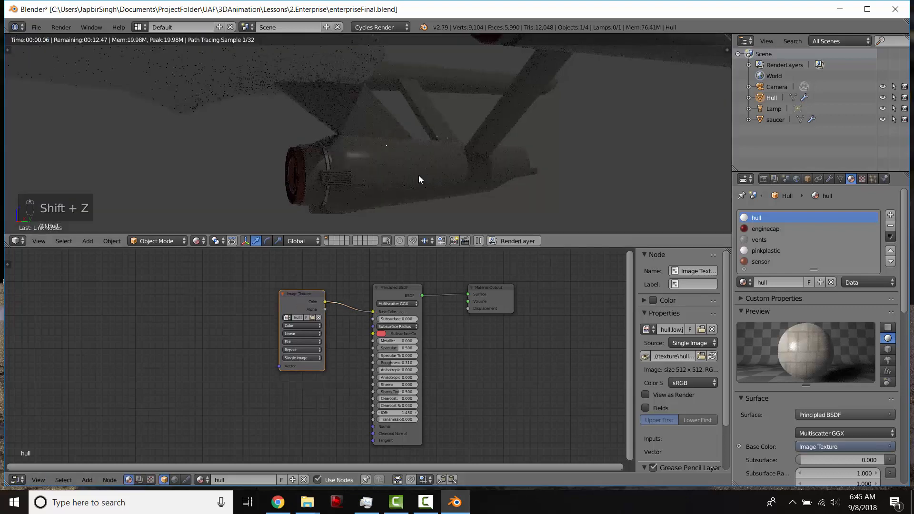
pyautogui.scroll(2, 420, 179)
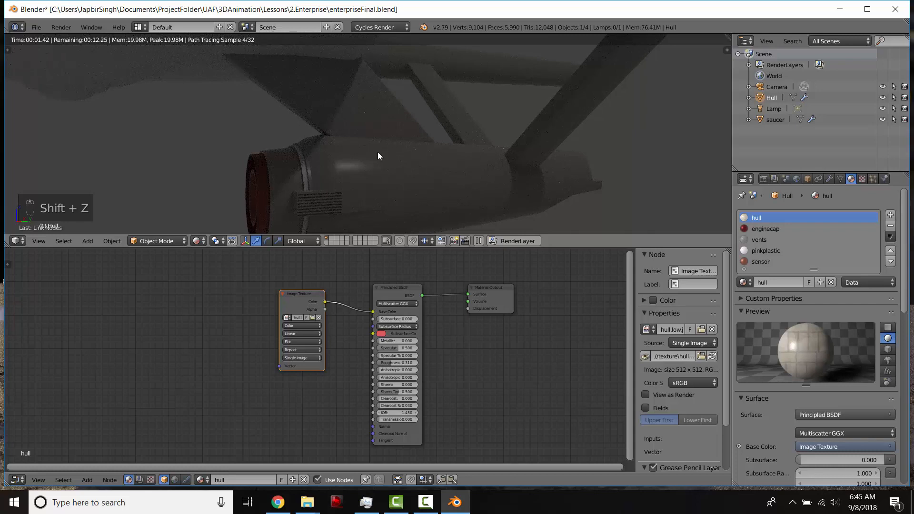
pyautogui.moveTo(378, 153); pyautogui.dragTo(456, 145, button='middle')
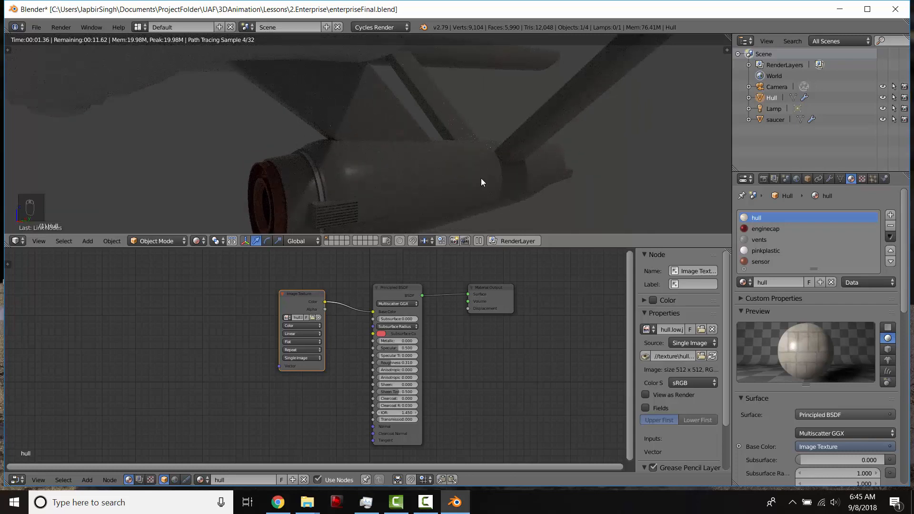
# - Add Texture Coordinate and Mapping nodes in front of the Image Texture with Node Wrangler
pyautogui.moveTo(265, 332); pyautogui.dragTo(301, 339, button='middle')
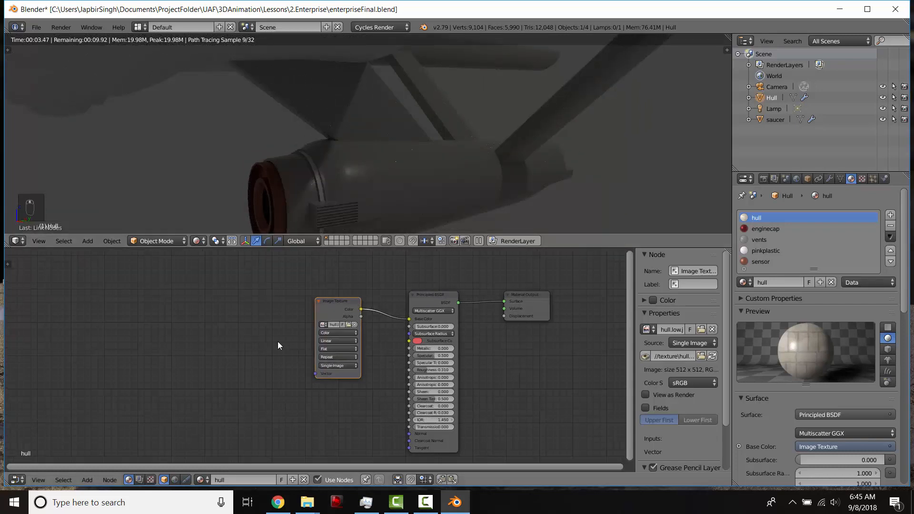
pyautogui.moveTo(330, 308); pyautogui.dragTo(331, 311)
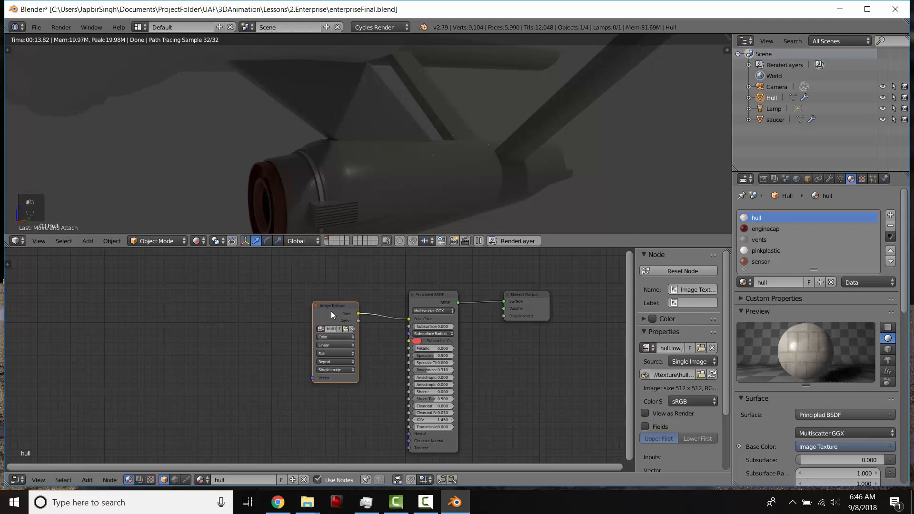
pyautogui.hotkey('ctrl', 't')
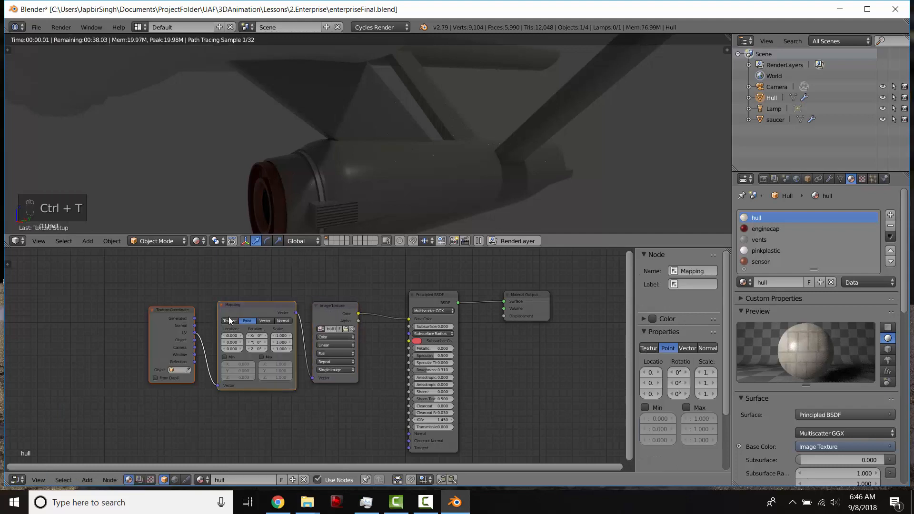
pyautogui.click(240, 304)
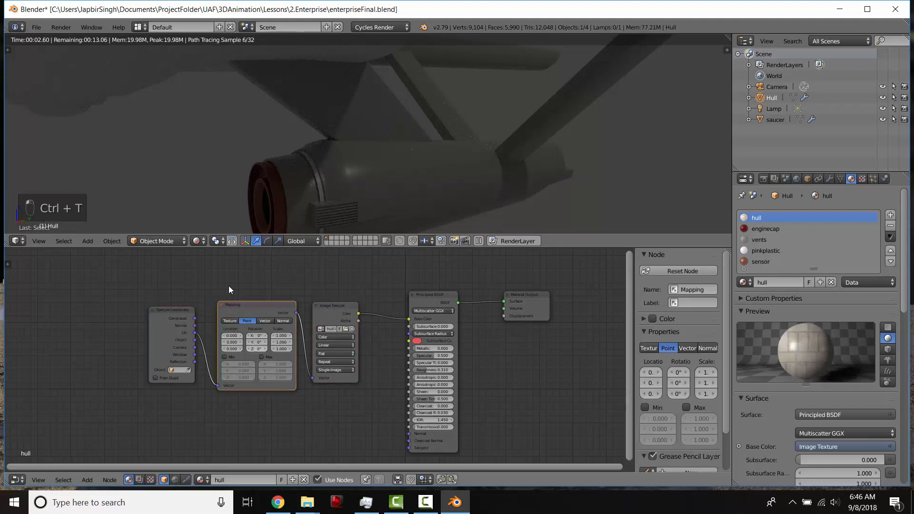
pyautogui.moveTo(229, 286); pyautogui.dragTo(259, 307, button='middle')
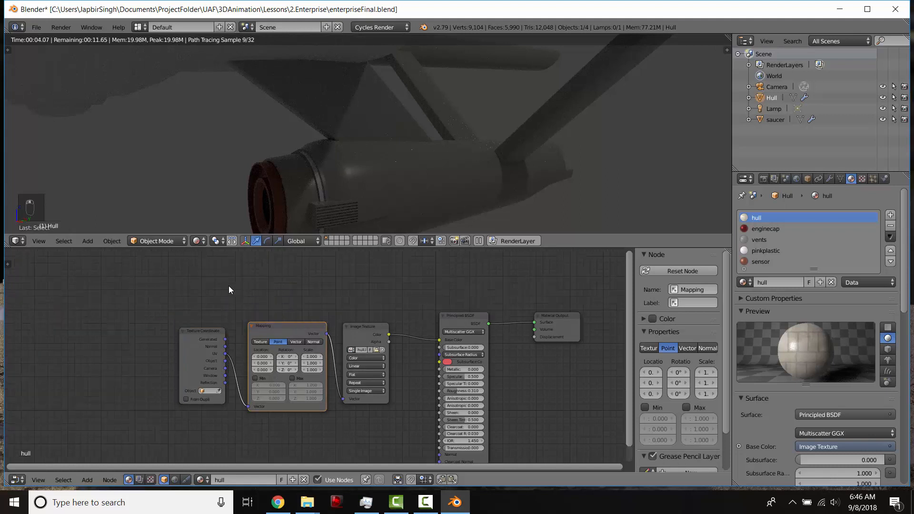
pyautogui.hotkey('shift', 'a')
pyautogui.moveTo(219, 296)
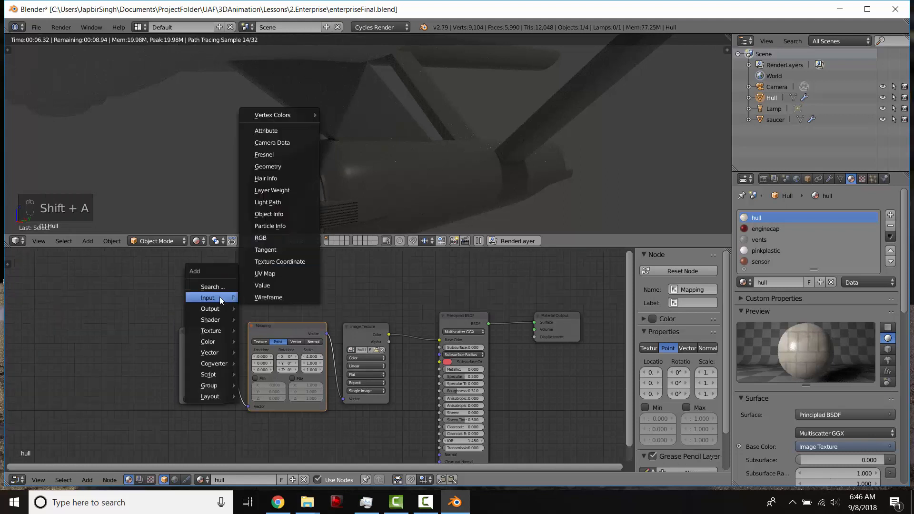
pyautogui.click(279, 261)
pyautogui.press('x')
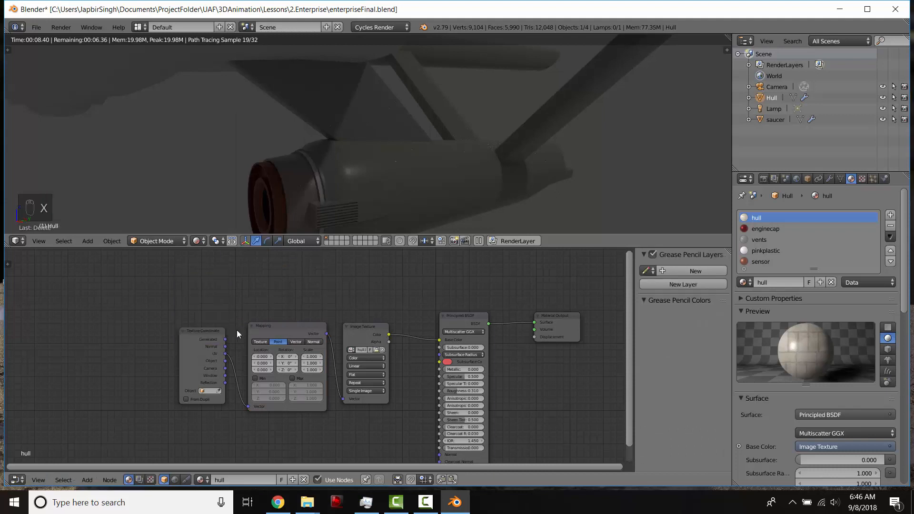
pyautogui.hotkey('shift', 'a')
pyautogui.click(253, 345)
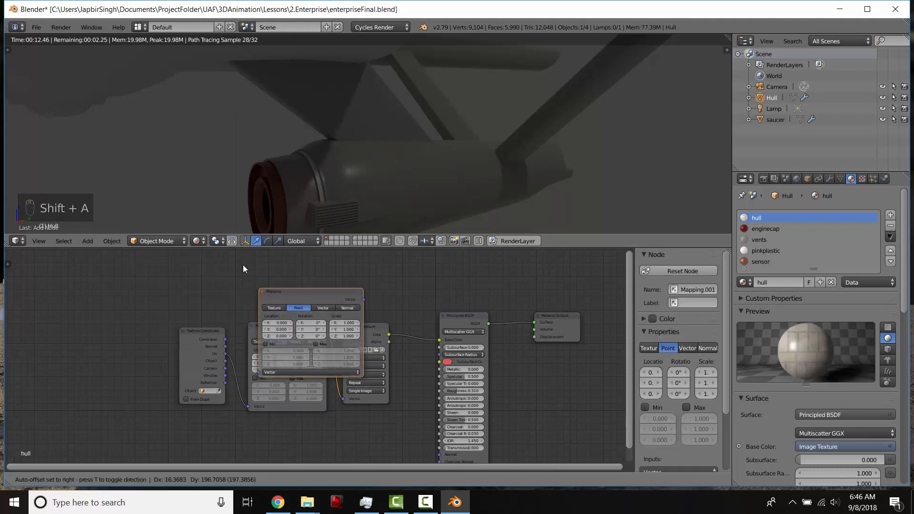
pyautogui.click(368, 275)
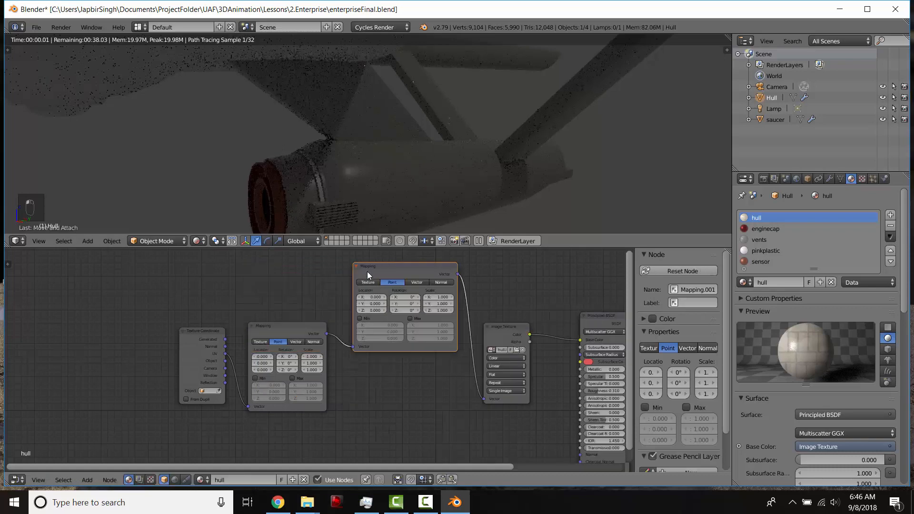
pyautogui.hotkey('ctrl', 'z')
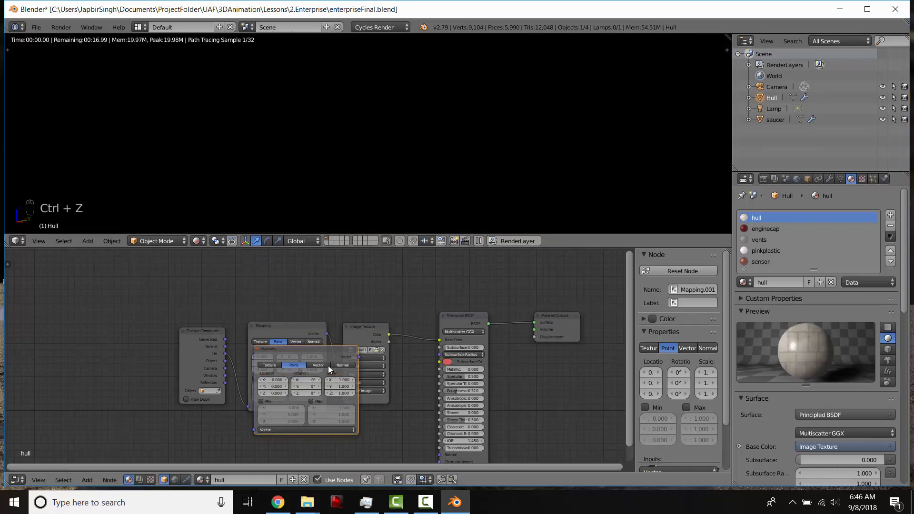
pyautogui.press('x')
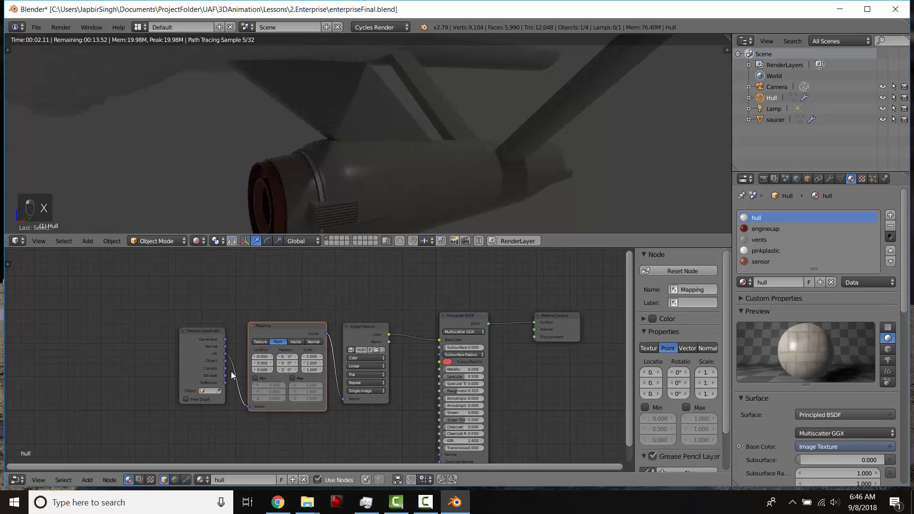
# - Connect the Texture Coordinate's Generated output to the Mapping node's Vector input
pyautogui.scroll(2, 231, 371)
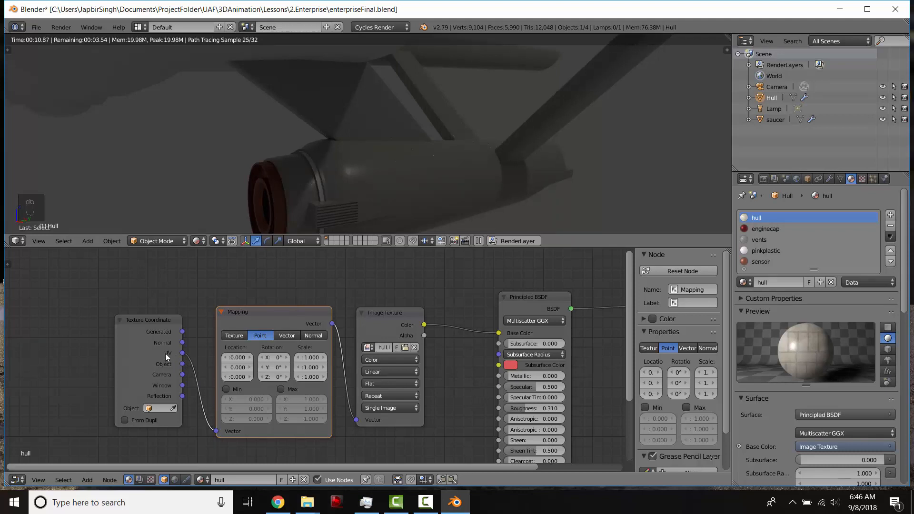
pyautogui.moveTo(164, 353); pyautogui.dragTo(177, 366)
pyautogui.moveTo(168, 329); pyautogui.dragTo(217, 431)
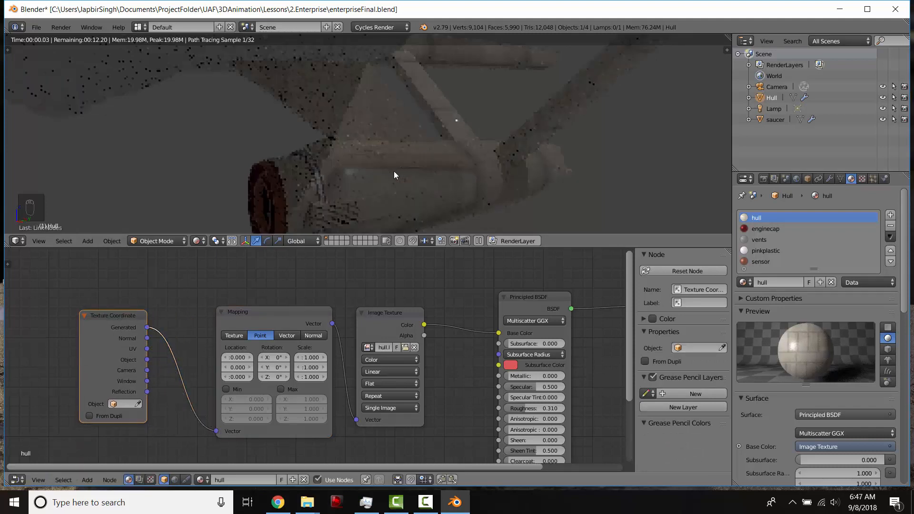
# - Set the Mapping node's X, Y and Z scale to 2
pyautogui.scroll(-8, 415, 147)
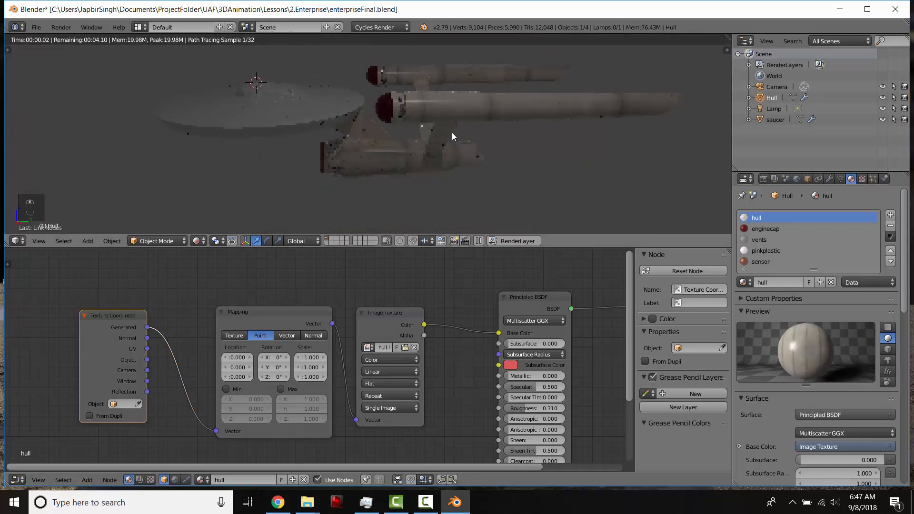
pyautogui.moveTo(452, 132)
pyautogui.keyDown('shift'); pyautogui.mouseDown(button='middle')
pyautogui.moveTo(432, 122)
pyautogui.moveTo(473, 145)
pyautogui.moveTo(441, 119)
pyautogui.mouseUp(button='middle'); pyautogui.keyUp('shift')
pyautogui.scroll(2, 431, 121)
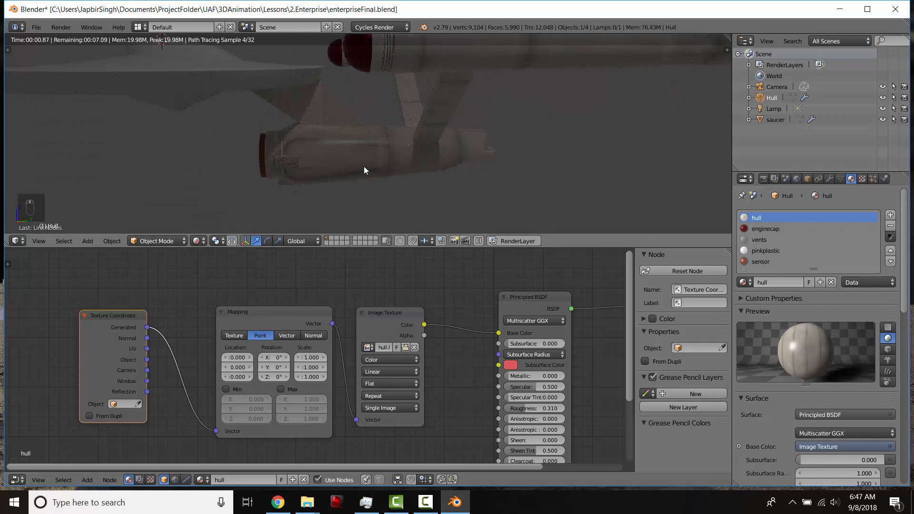
pyautogui.moveTo(364, 167); pyautogui.dragTo(324, 82, button='middle')
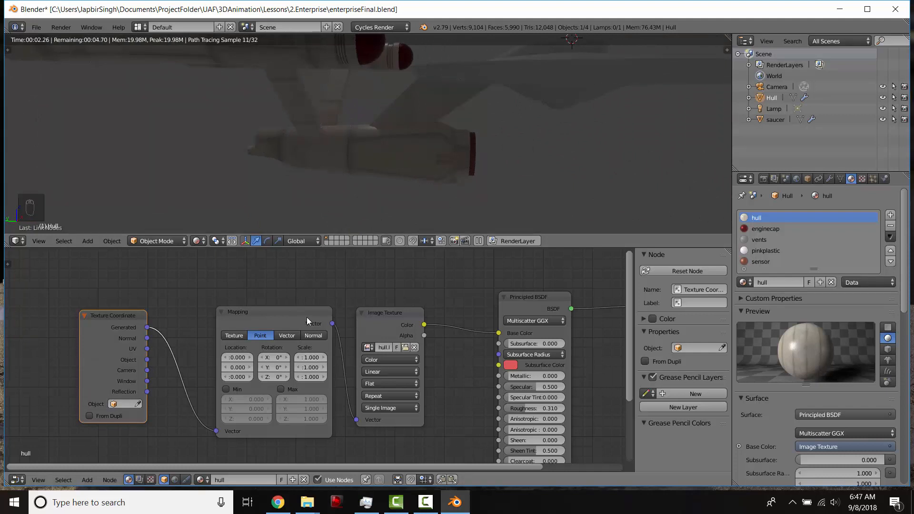
pyautogui.moveTo(306, 317); pyautogui.dragTo(287, 293)
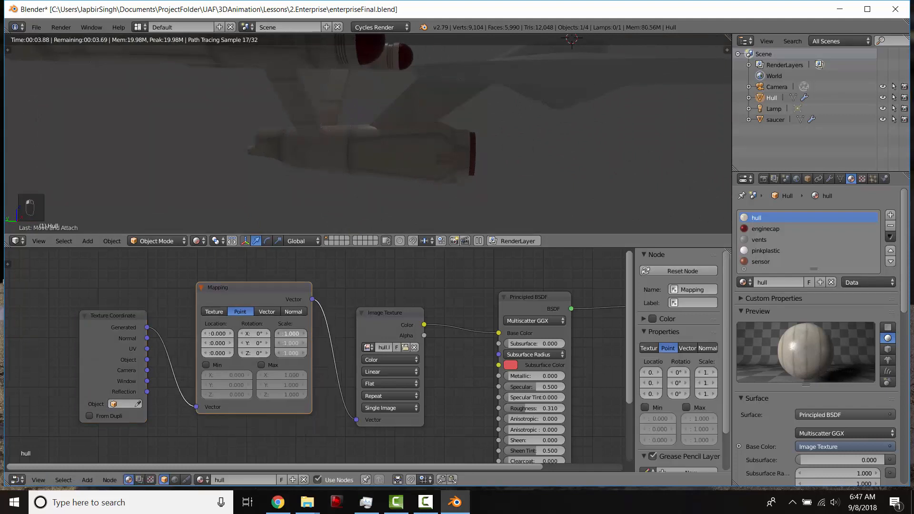
pyautogui.write('2')
pyautogui.press('Return')
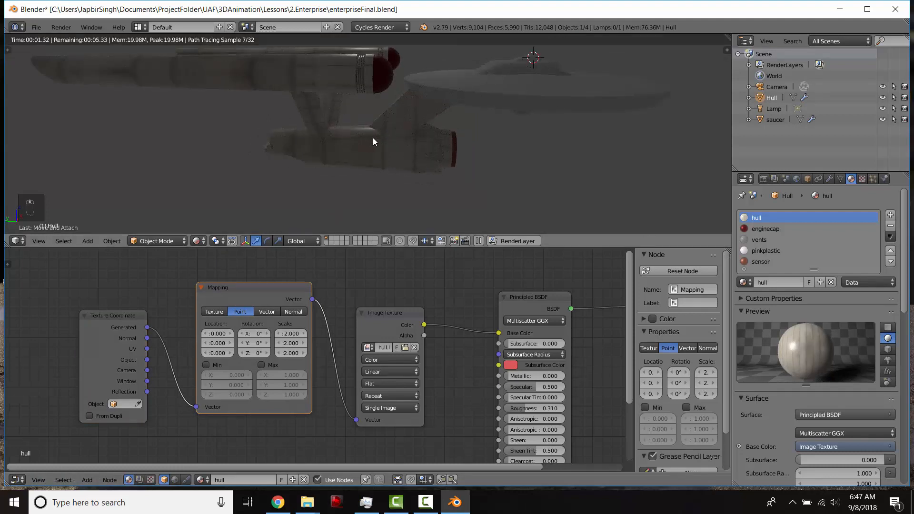
# - Inspect the textured hull from several angles, then leave Rendered shading
pyautogui.moveTo(373, 138); pyautogui.dragTo(301, 92, button='middle')
pyautogui.moveTo(405, 151); pyautogui.dragTo(363, 245, button='middle')
pyautogui.moveTo(143, 341); pyautogui.dragTo(32, 325)
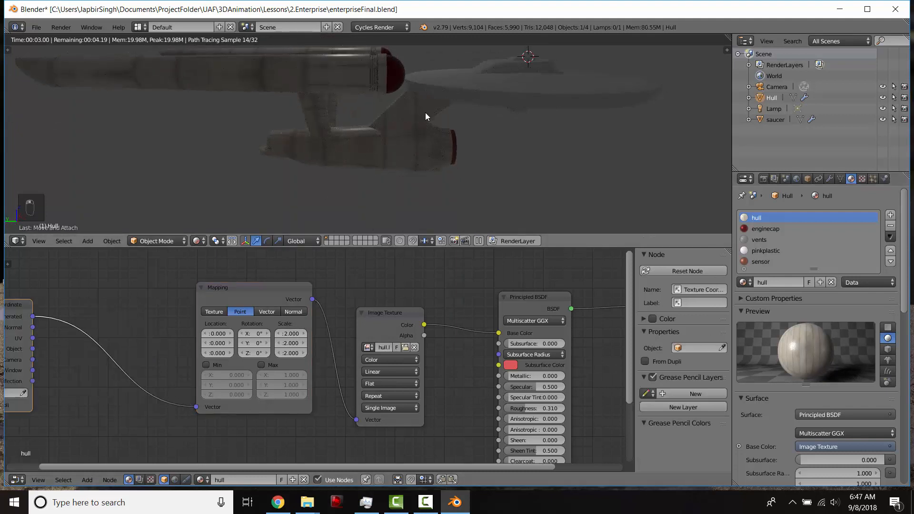
pyautogui.moveTo(425, 112); pyautogui.dragTo(500, 76, button='middle')
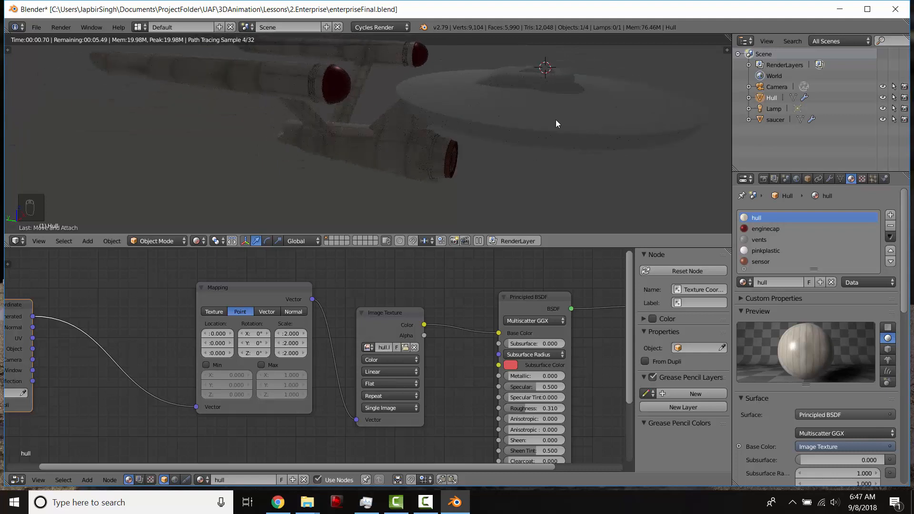
pyautogui.hotkey('shift', 'z')
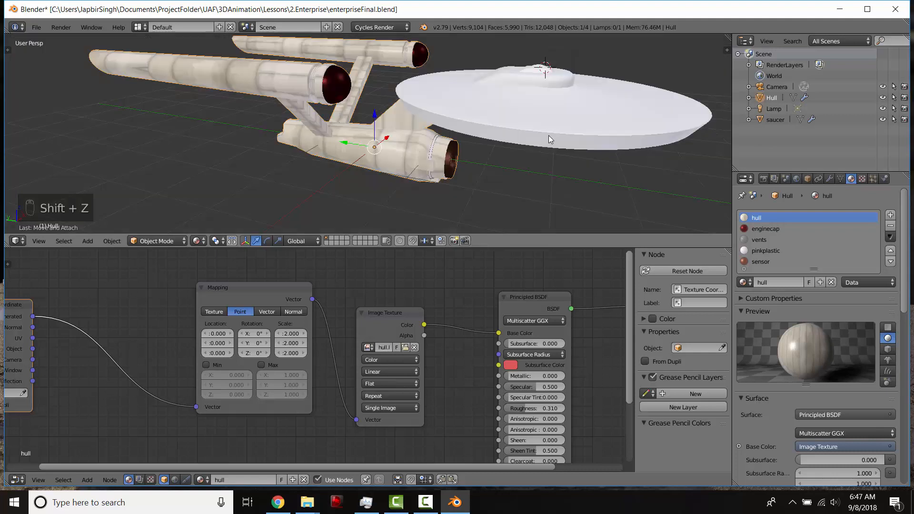
# - Select the saucer, create a material slot for it and assign the hull material
pyautogui.rightClick(638, 127)
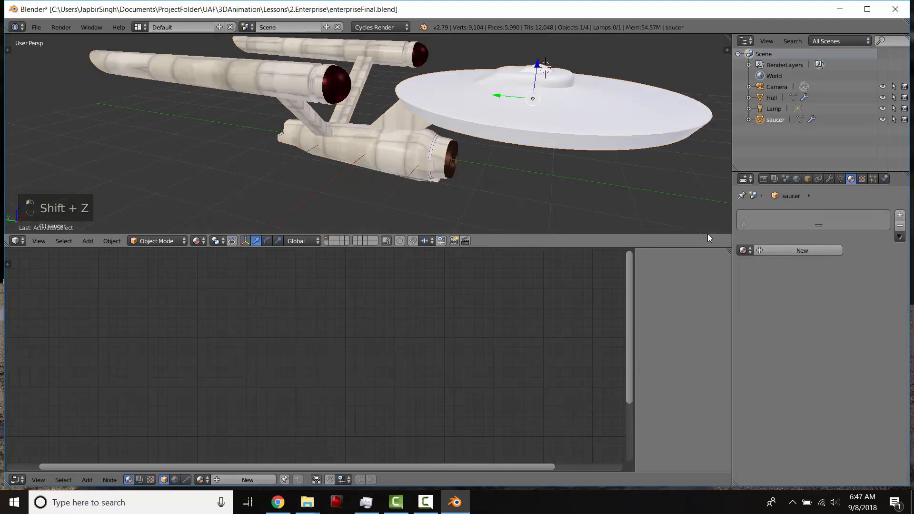
pyautogui.click(773, 250)
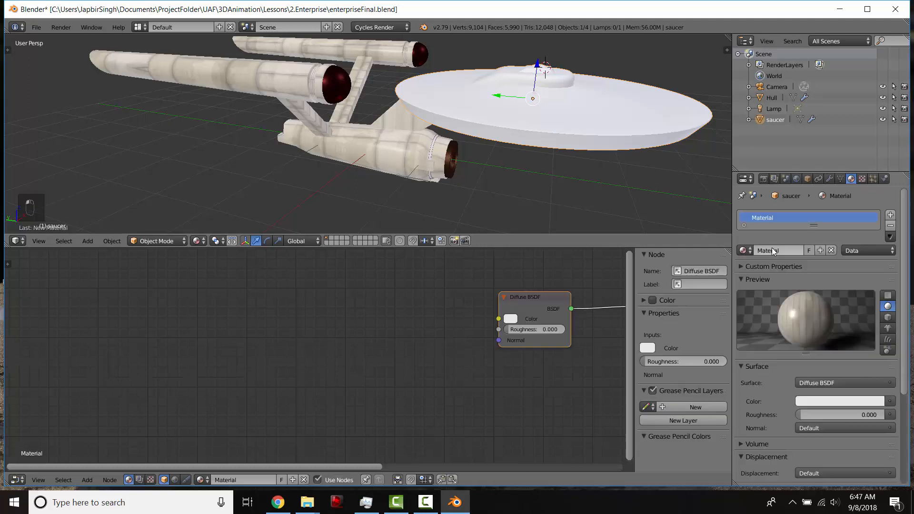
pyautogui.click(741, 250)
pyautogui.click(742, 250)
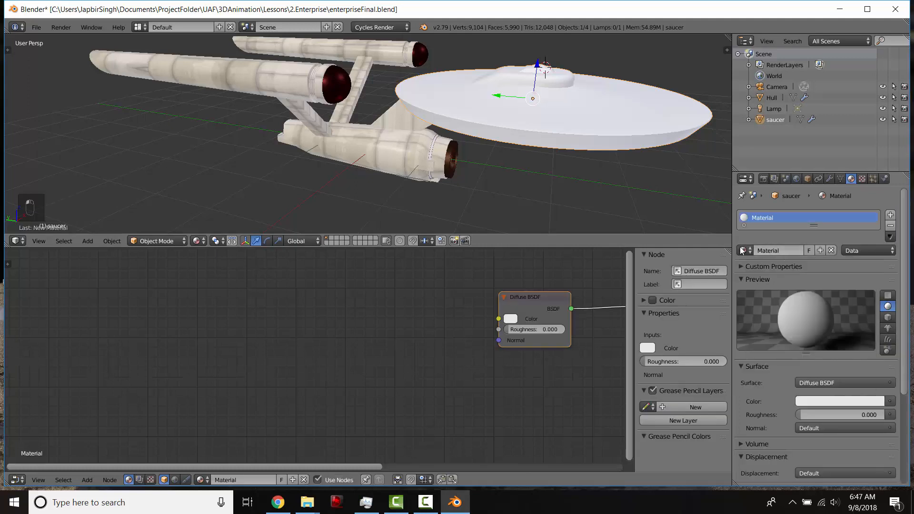
pyautogui.click(743, 250)
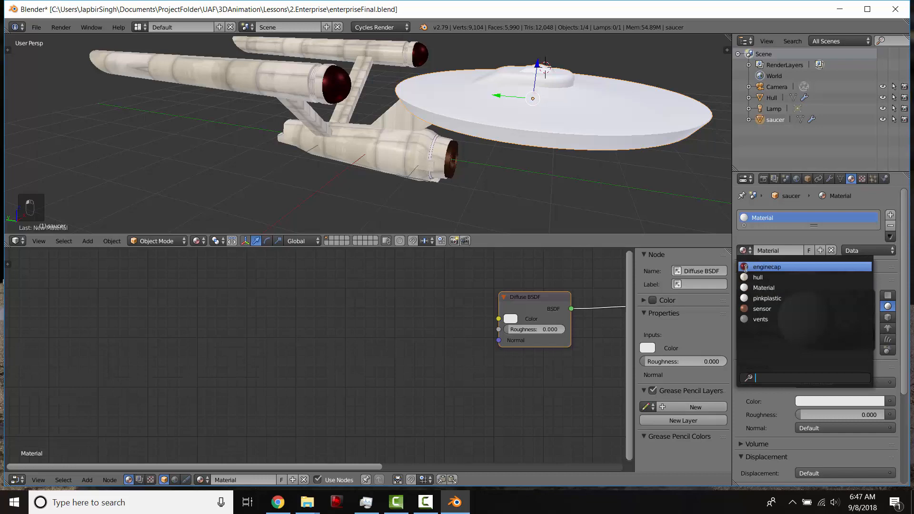
pyautogui.click(758, 277)
# - Preview the saucer with the hull material in Rendered shading from several angles
pyautogui.moveTo(539, 142)
pyautogui.mouseDown(button='middle')
pyautogui.moveTo(484, 119)
pyautogui.moveTo(531, 182)
pyautogui.moveTo(516, 136)
pyautogui.moveTo(462, 110)
pyautogui.moveTo(488, 136)
pyautogui.moveTo(482, 119)
pyautogui.moveTo(506, 106)
pyautogui.moveTo(494, 109)
pyautogui.mouseUp(button='middle')
pyautogui.hotkey('shift', 'z')
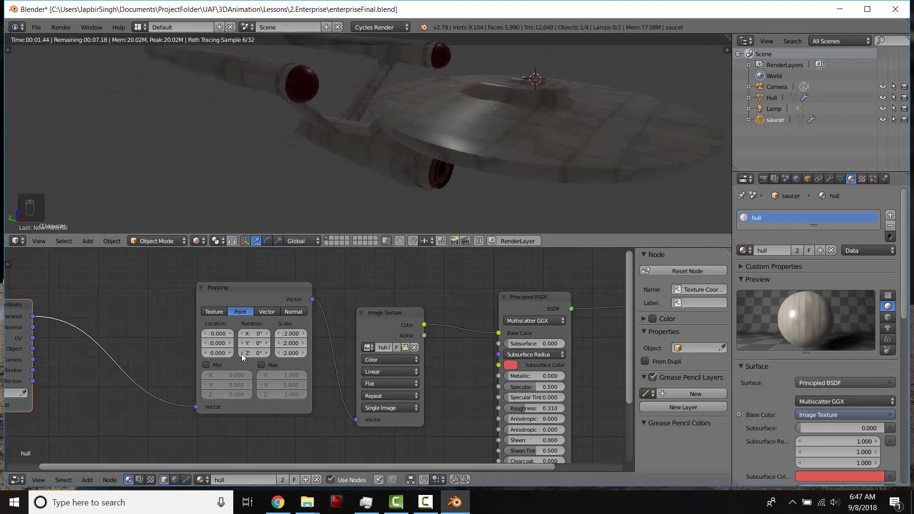
pyautogui.moveTo(197, 356); pyautogui.dragTo(366, 326, button='middle')
pyautogui.moveTo(418, 265); pyautogui.dragTo(332, 190)
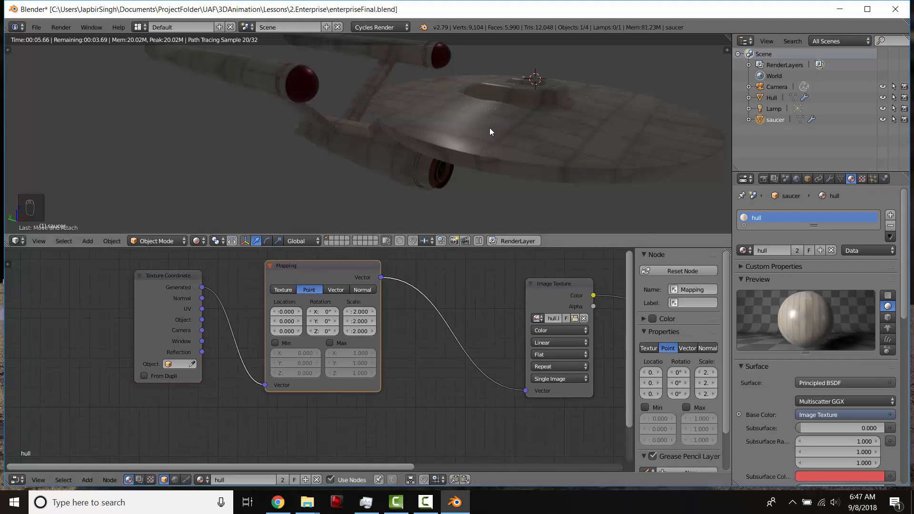
pyautogui.moveTo(484, 131); pyautogui.dragTo(520, 179, button='middle')
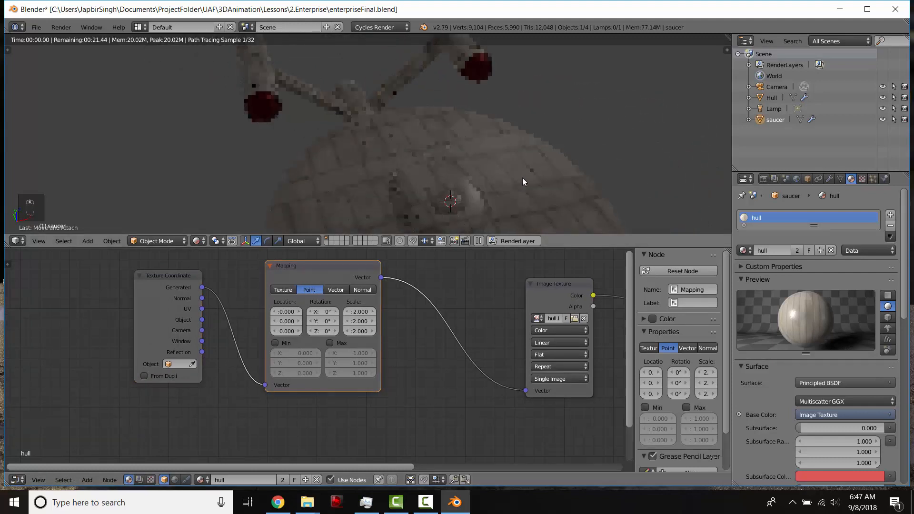
pyautogui.moveTo(424, 171); pyautogui.dragTo(383, 236, button='middle')
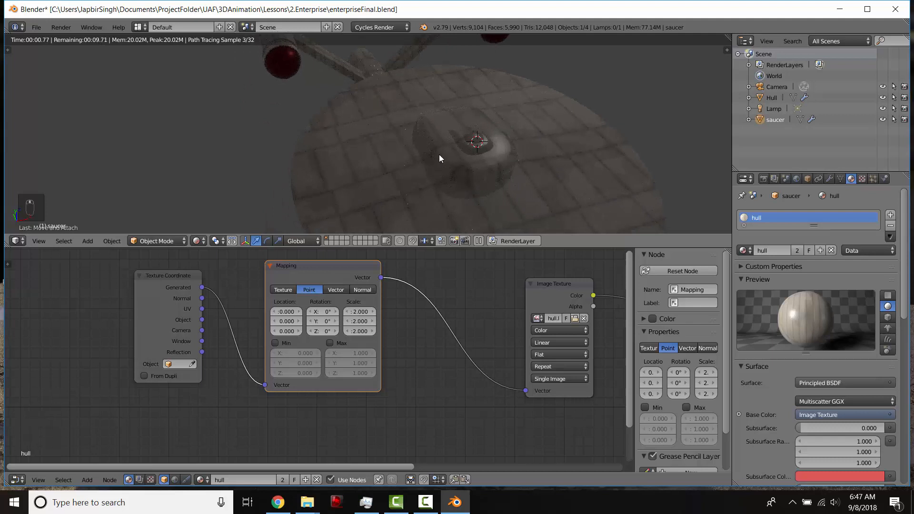
pyautogui.moveTo(408, 183); pyautogui.dragTo(301, 241, button='middle')
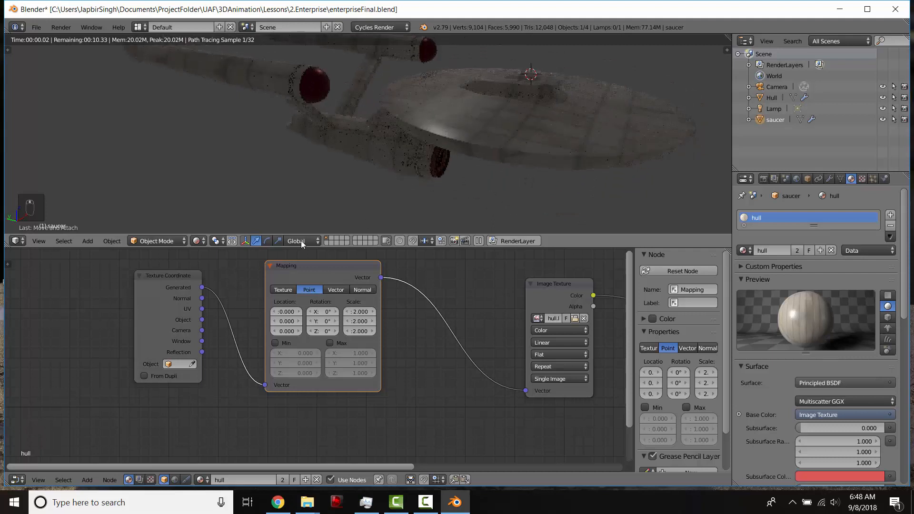
# - Move the Texture Coordinate and Mapping nodes to tidy up the hull material's node tree
pyautogui.click(189, 289)
pyautogui.press('g')
pyautogui.click(265, 278)
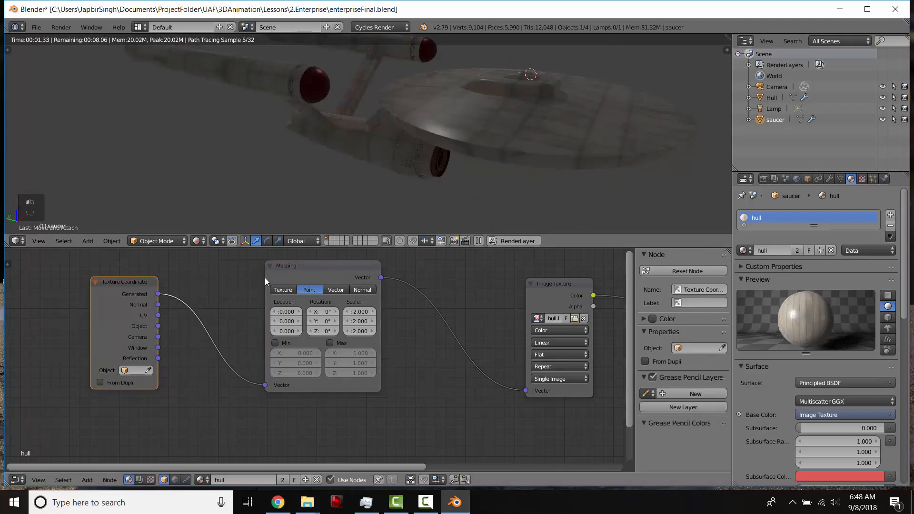
pyautogui.click(285, 267)
pyautogui.press('g')
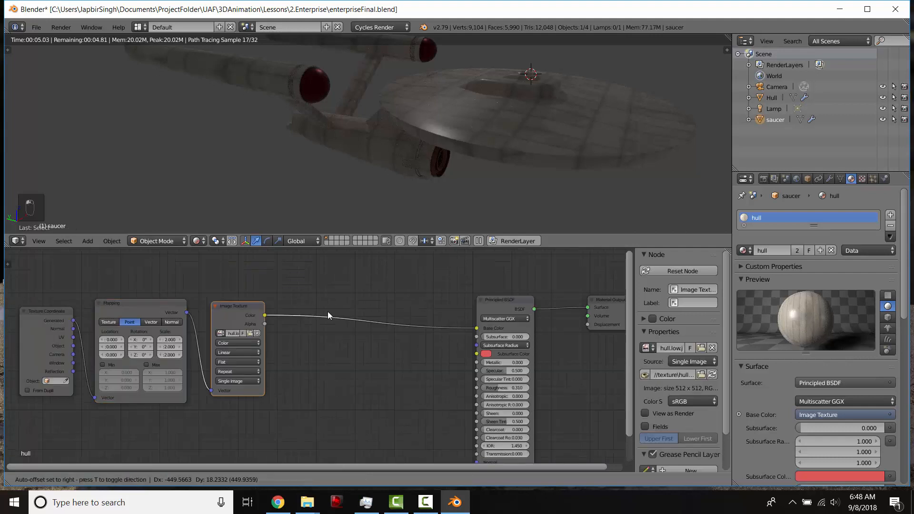
pyautogui.click(328, 312)
pyautogui.moveTo(466, 138); pyautogui.dragTo(467, 133, button='middle')
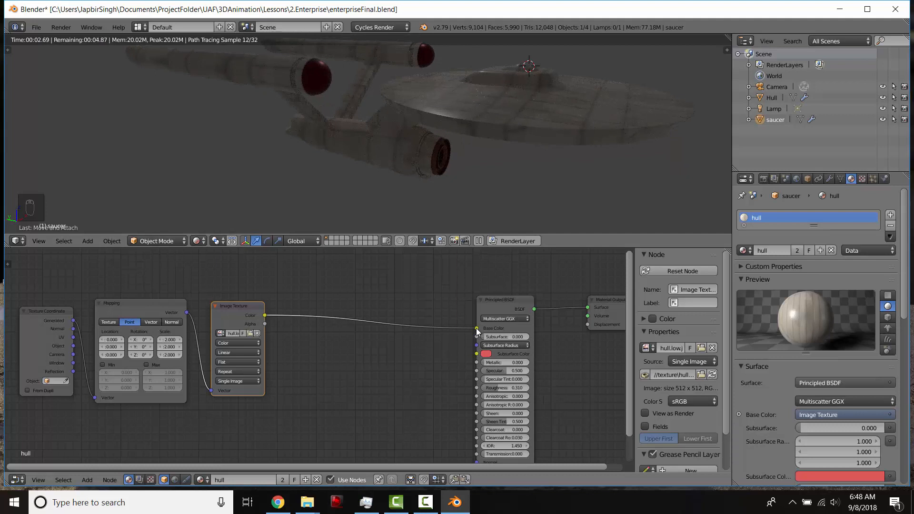
# - Disconnect the Image Texture from the Base Color and experiment with the Principled BSDF's Specular value
pyautogui.moveTo(477, 328); pyautogui.dragTo(393, 330)
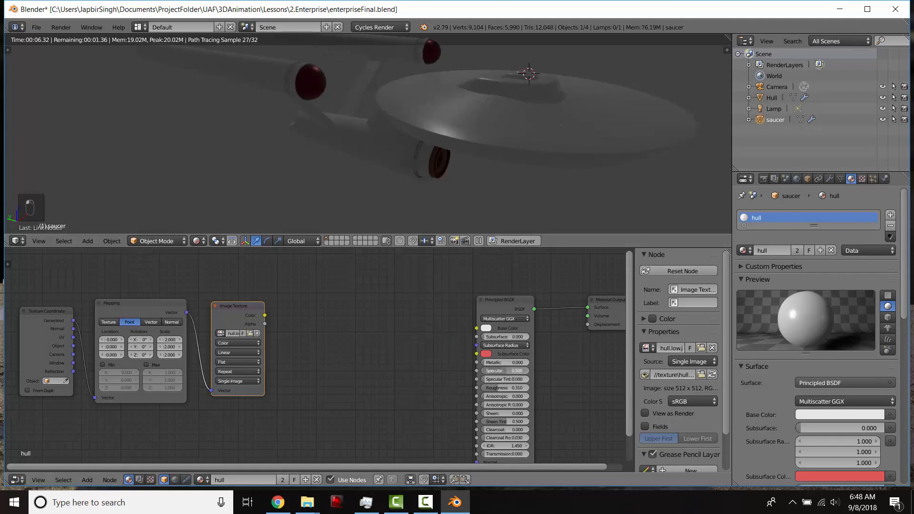
pyautogui.moveTo(508, 370); pyautogui.dragTo(483, 371)
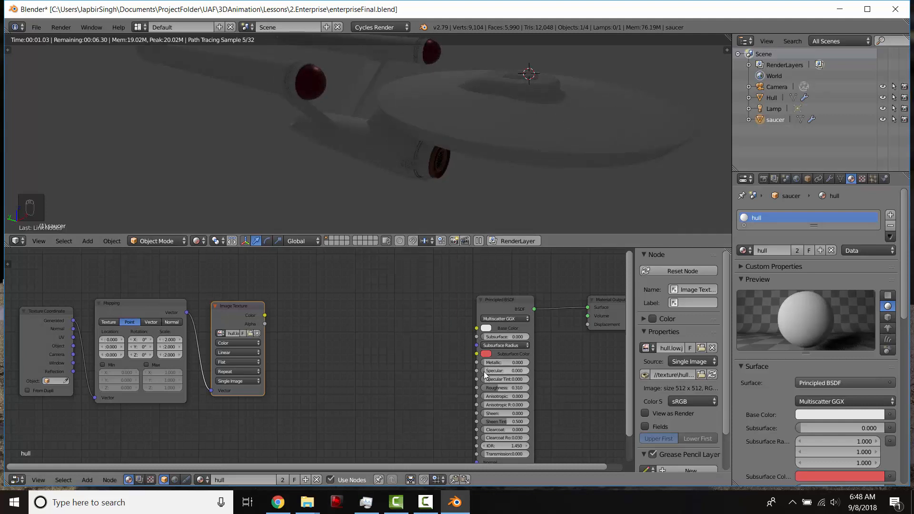
pyautogui.scroll(4, 395, 188)
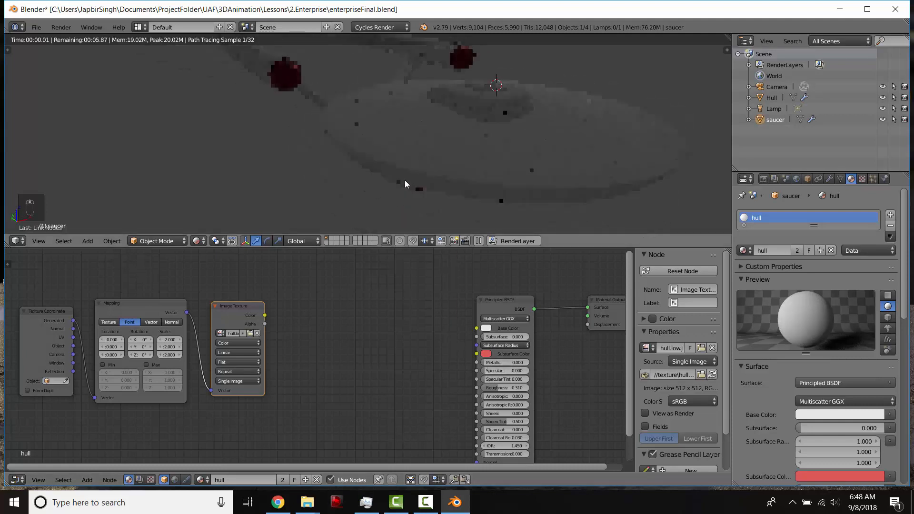
pyautogui.scroll(1, 413, 180)
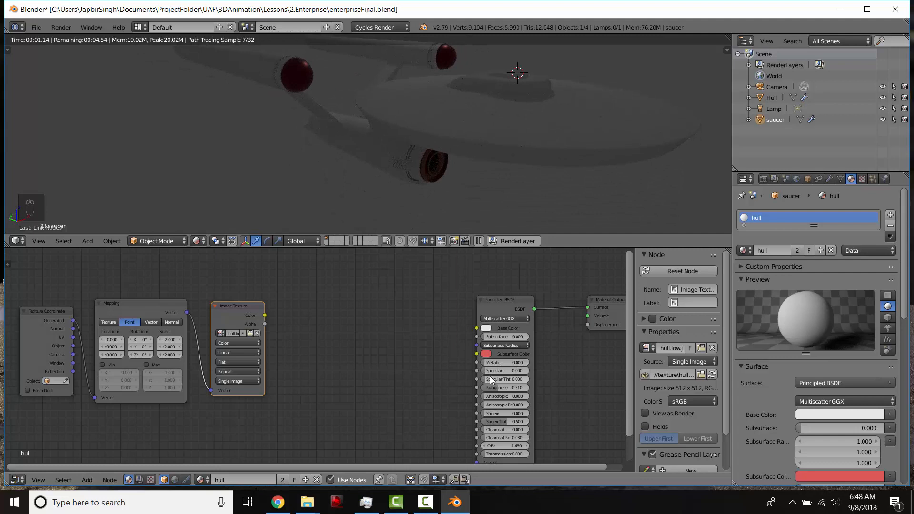
pyautogui.moveTo(490, 370); pyautogui.dragTo(530, 371)
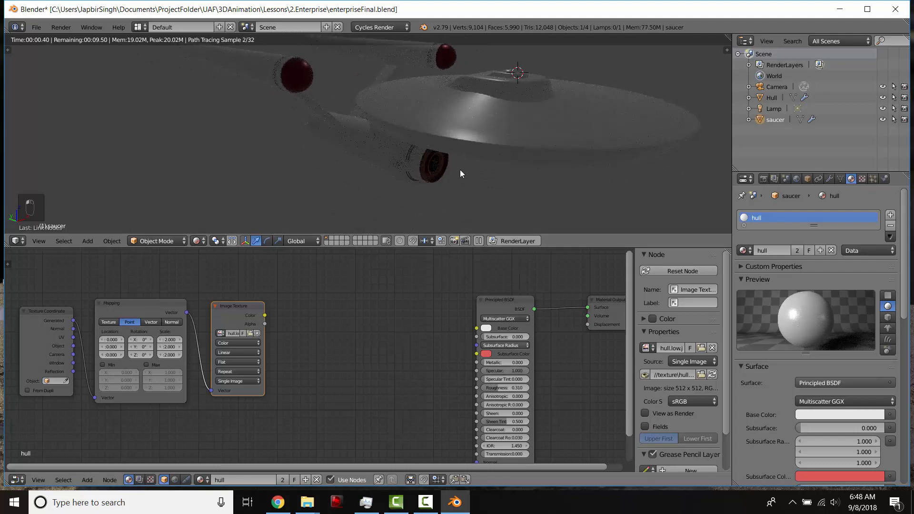
pyautogui.moveTo(460, 170); pyautogui.dragTo(441, 128, button='middle')
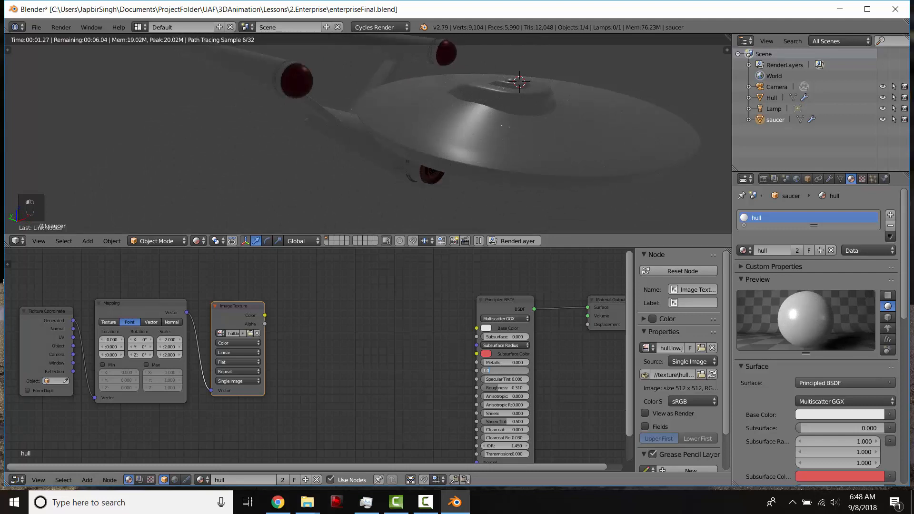
pyautogui.press('Return')
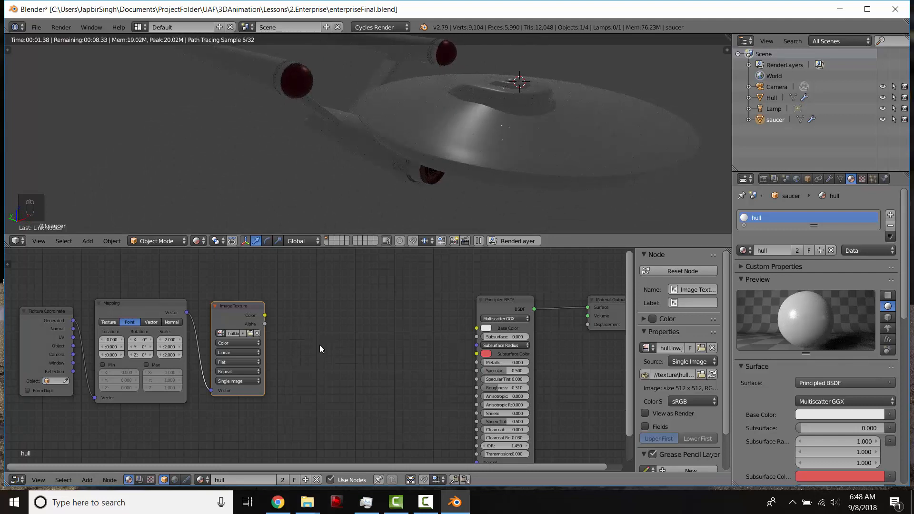
# - Add a ColorRamp node fed by the Image Texture color and preview its output through a viewer
pyautogui.hotkey('shift', 'a')
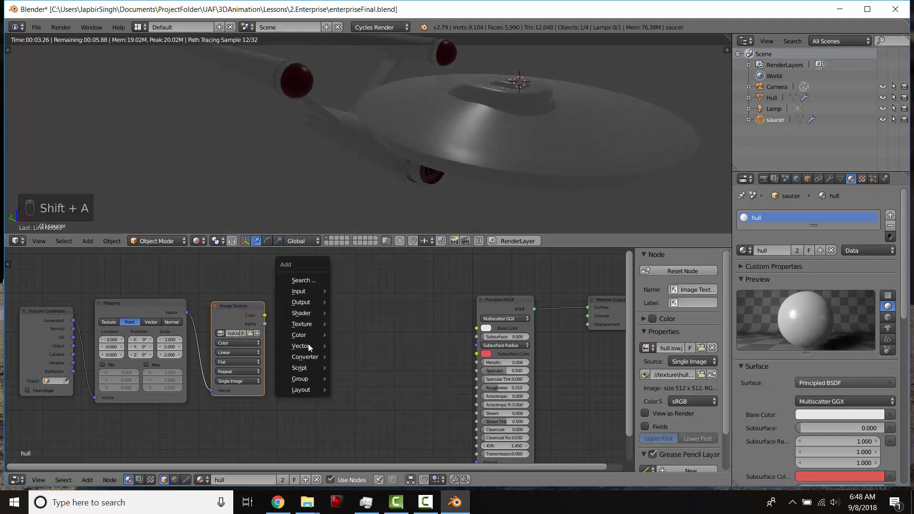
pyautogui.moveTo(307, 359)
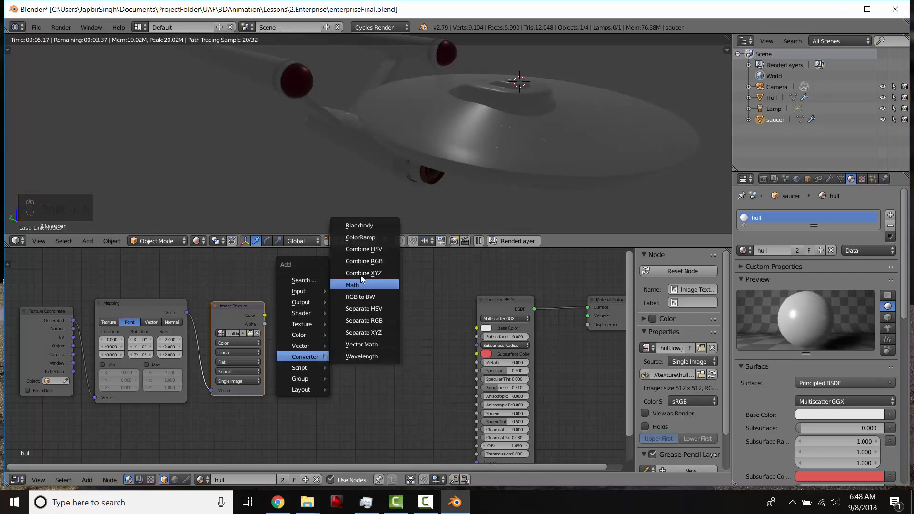
pyautogui.click(359, 238)
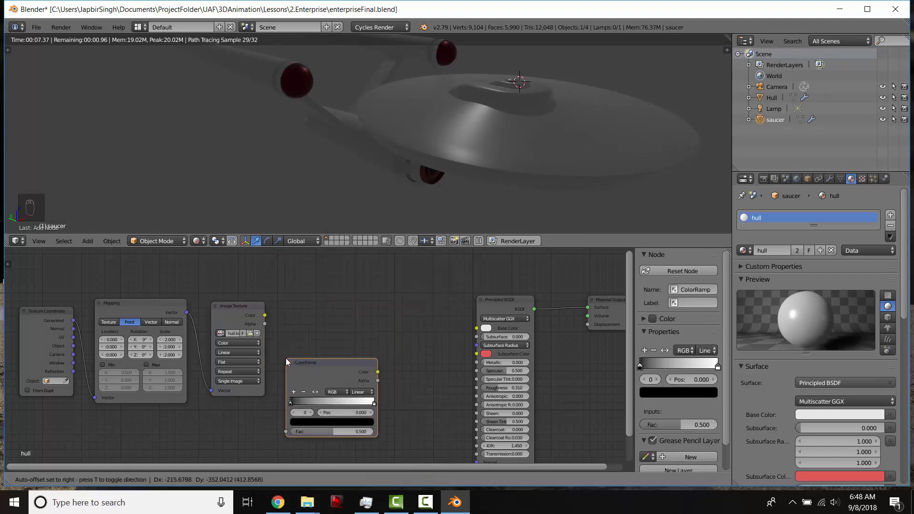
pyautogui.click(286, 358)
pyautogui.click(242, 313)
pyautogui.moveTo(250, 314); pyautogui.dragTo(285, 431)
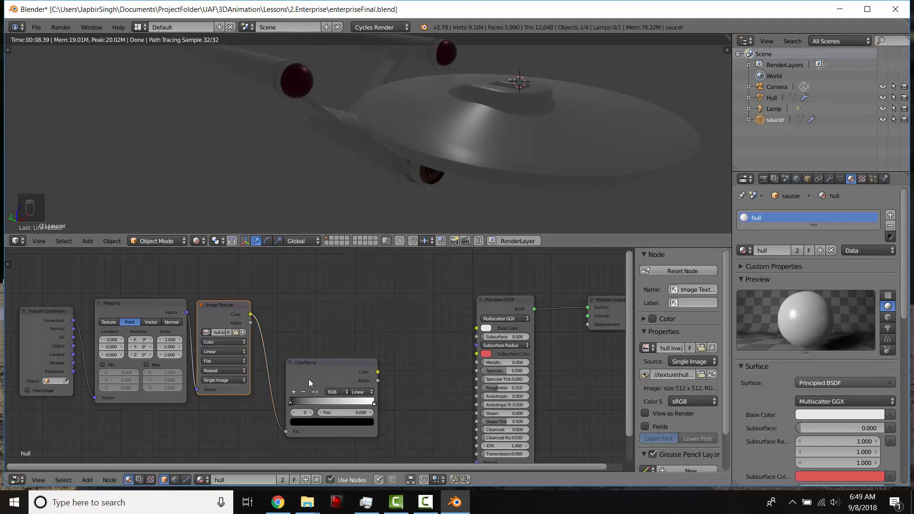
pyautogui.moveTo(308, 379); pyautogui.dragTo(285, 390)
pyautogui.moveTo(298, 385); pyautogui.dragTo(342, 365, button='middle')
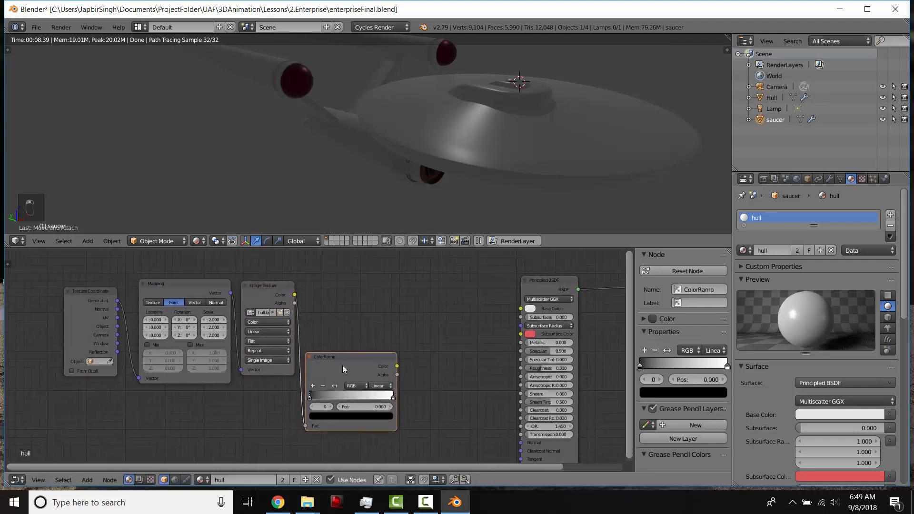
pyautogui.keyDown('ctrl'); pyautogui.keyDown('shift'); pyautogui.click(355, 361); pyautogui.keyUp('shift'); pyautogui.keyUp('ctrl')
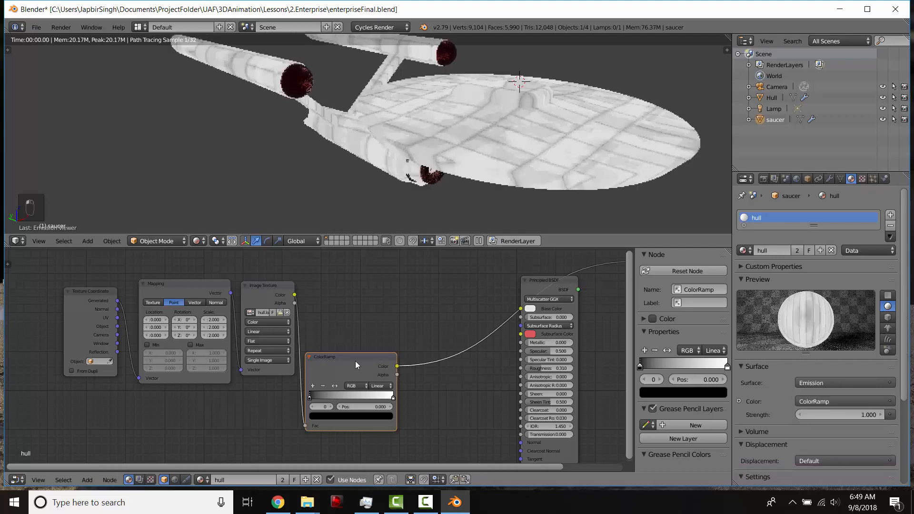
# - Connect the ColorRamp's color output to the Principled BSDF's Specular input
pyautogui.scroll(-1, 383, 334)
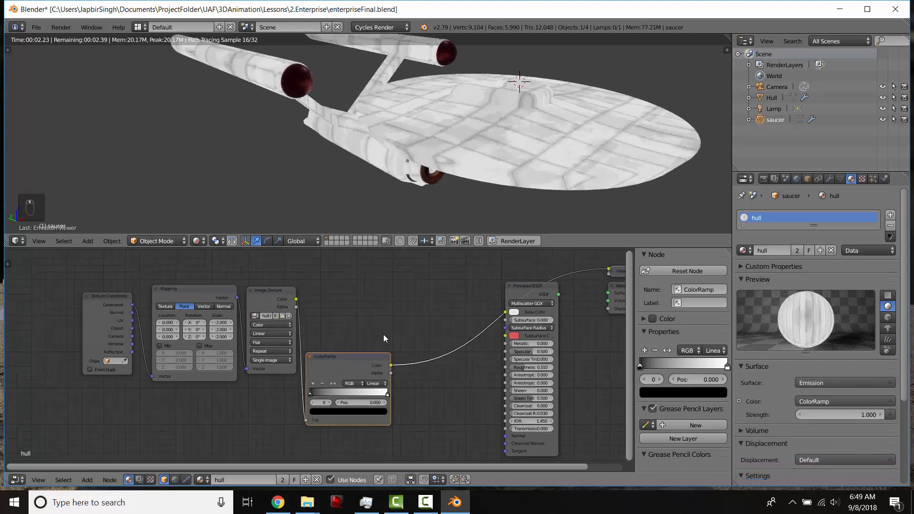
pyautogui.moveTo(384, 334); pyautogui.dragTo(329, 352, button='middle')
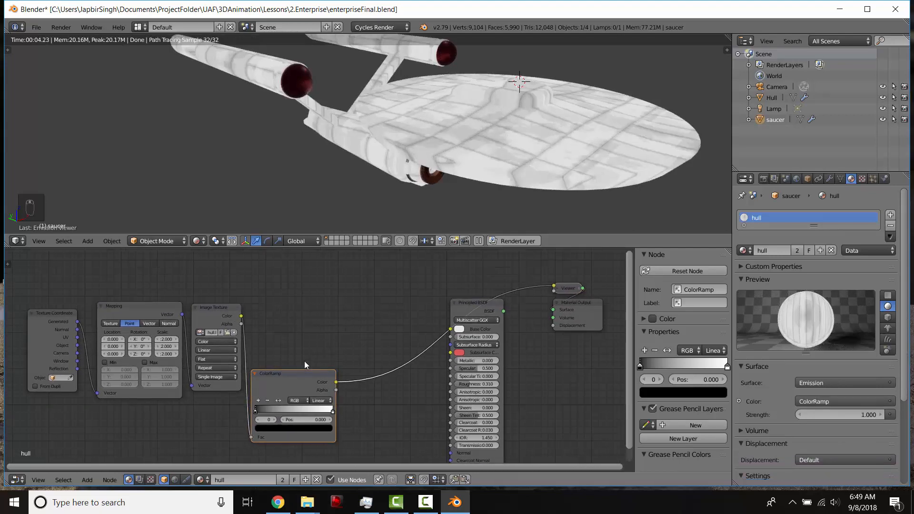
pyautogui.moveTo(444, 124); pyautogui.dragTo(443, 145, button='middle')
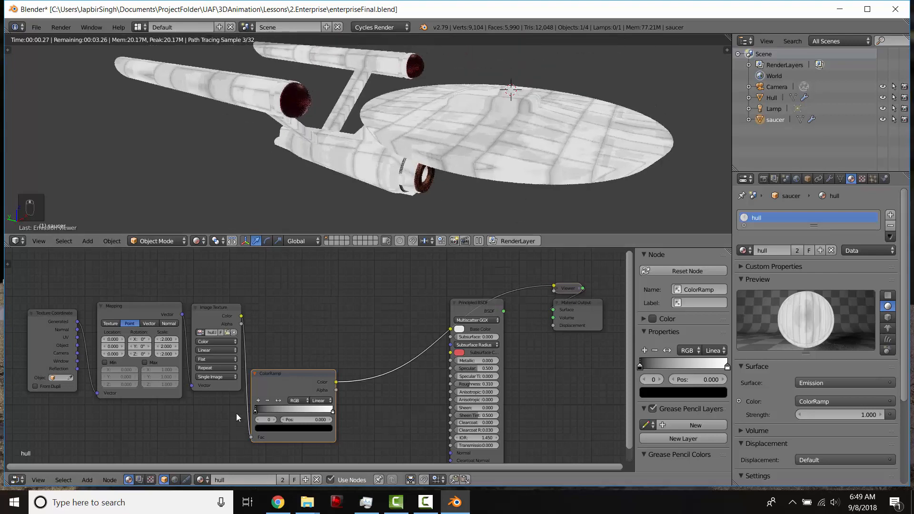
pyautogui.moveTo(491, 107); pyautogui.dragTo(429, 165, button='middle')
pyautogui.scroll(1, 429, 165)
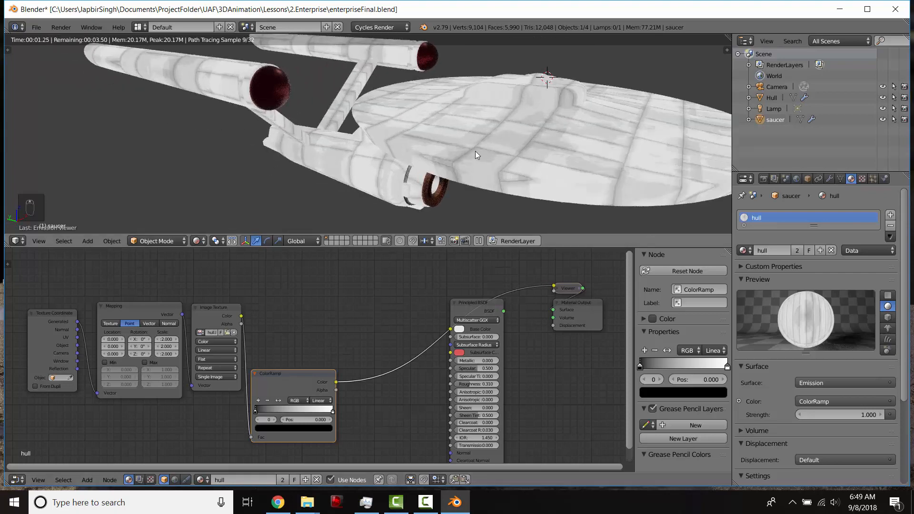
pyautogui.moveTo(336, 381); pyautogui.dragTo(365, 381)
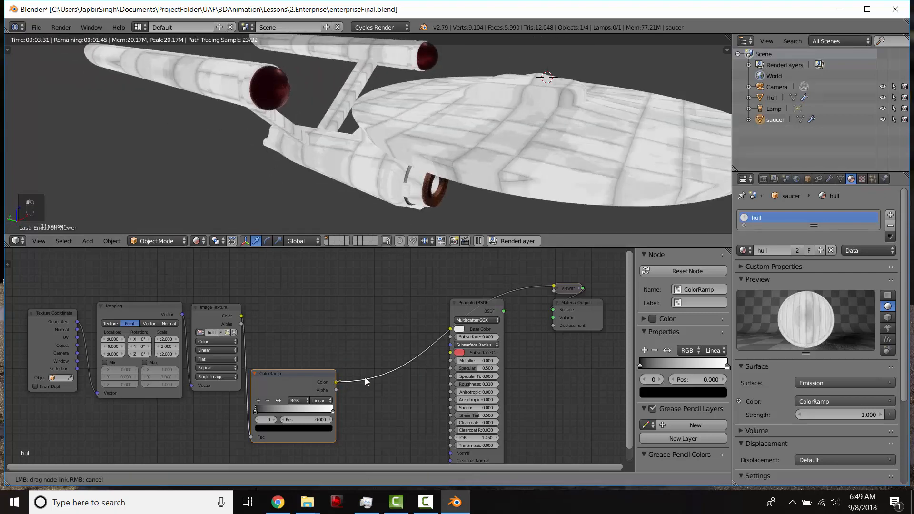
pyautogui.moveTo(450, 367); pyautogui.dragTo(450, 368)
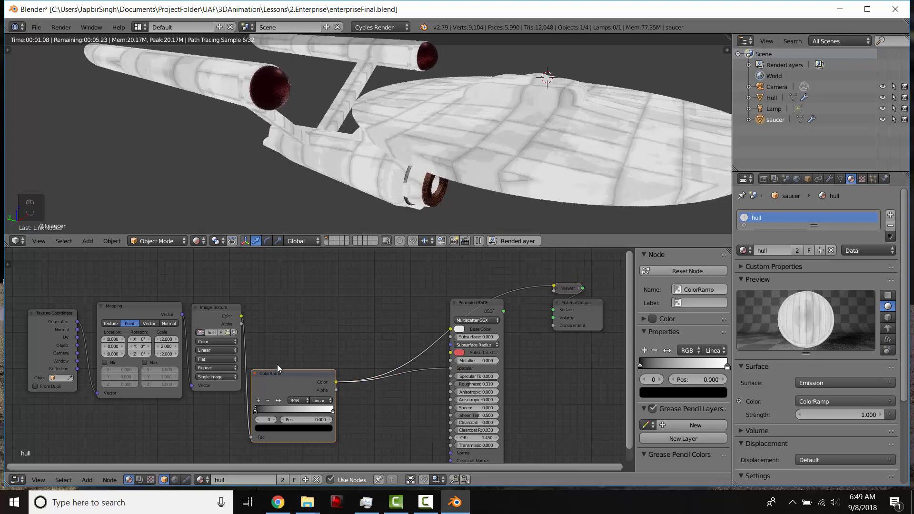
# - Move the ColorRamp's white stop to position 0.589 and reconnect the Principled BSDF to the Material Output surface
pyautogui.moveTo(260, 411); pyautogui.dragTo(299, 411)
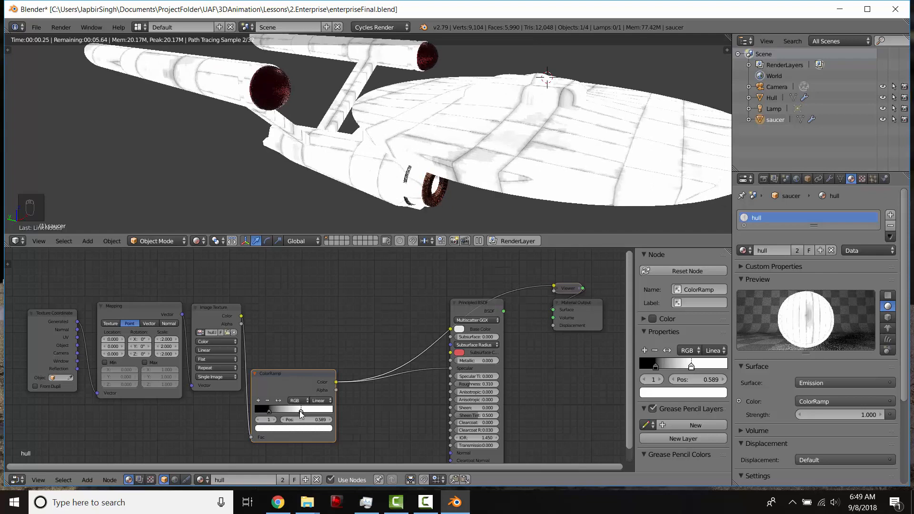
pyautogui.moveTo(439, 167)
pyautogui.mouseDown(button='middle')
pyautogui.moveTo(379, 160)
pyautogui.moveTo(422, 170)
pyautogui.mouseUp(button='middle')
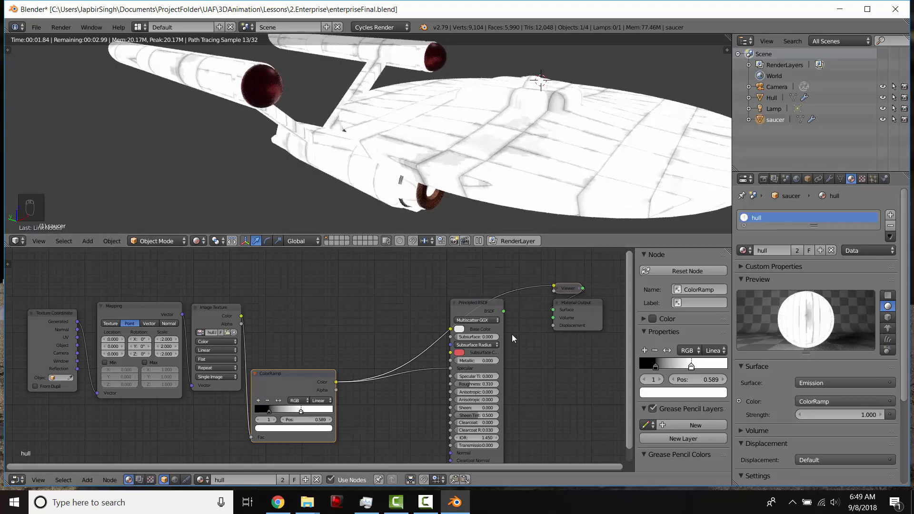
pyautogui.moveTo(504, 311); pyautogui.dragTo(553, 310)
# - Move the ColorRamp node up above the Image Texture's level
pyautogui.scroll(4, 467, 170)
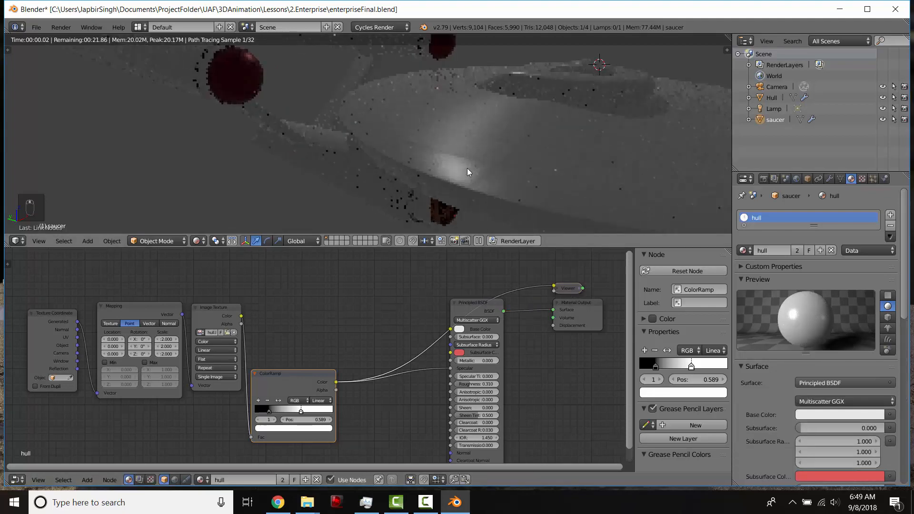
pyautogui.scroll(2, 476, 179)
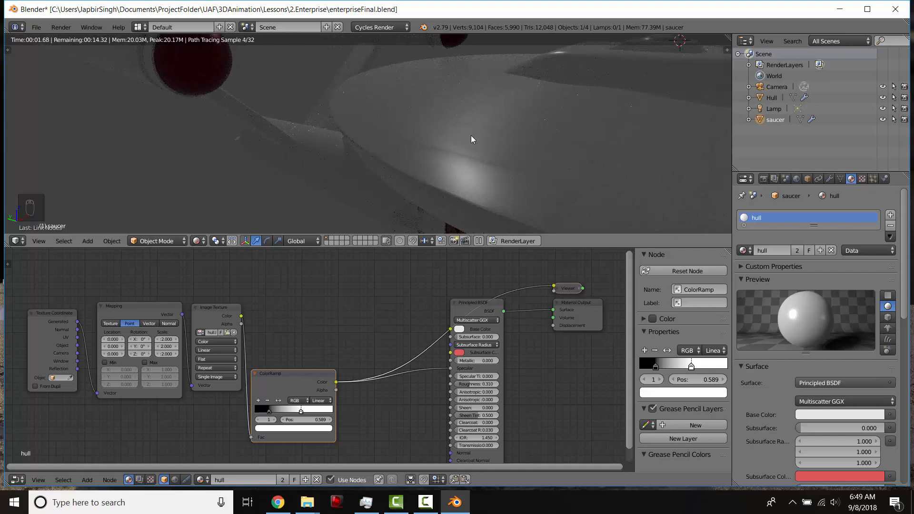
pyautogui.scroll(-2, 459, 141)
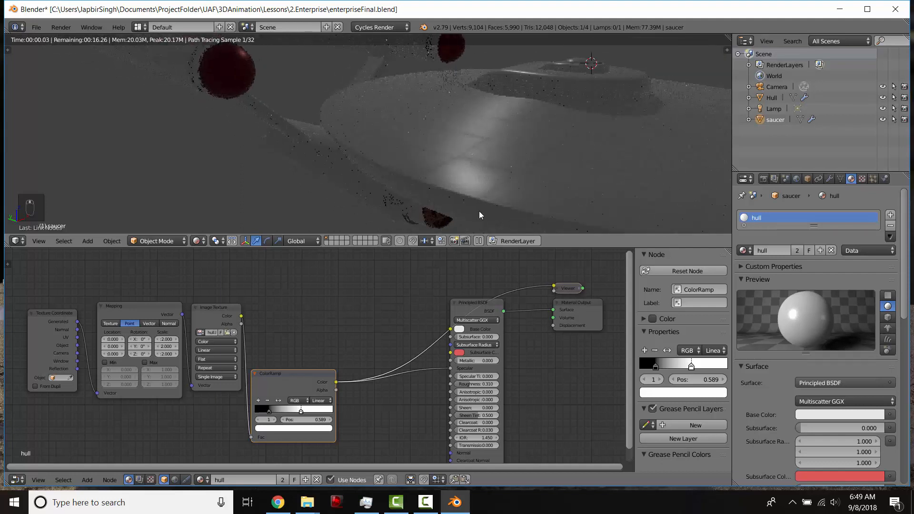
pyautogui.moveTo(285, 380); pyautogui.dragTo(289, 307)
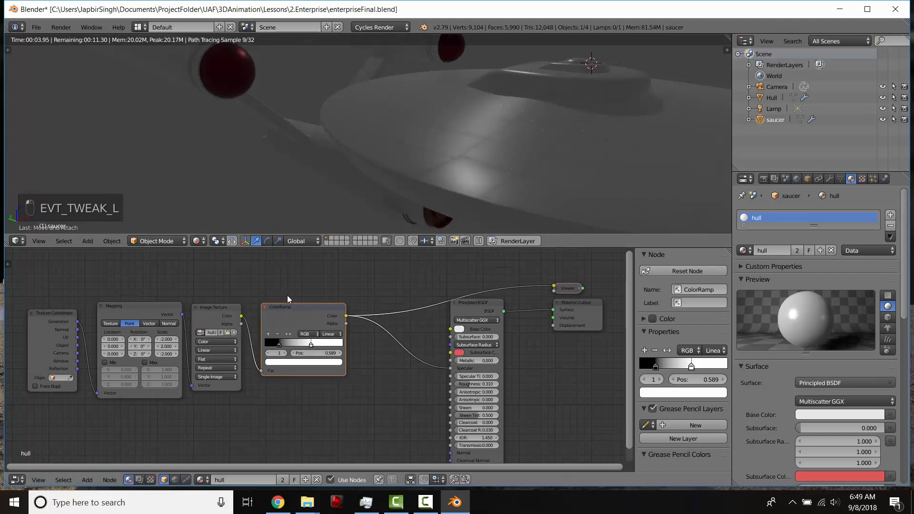
# - Duplicate the ColorRamp, feed the Image Texture color into the copy and preview its output through a viewer
pyautogui.hotkey('shift', 'd')
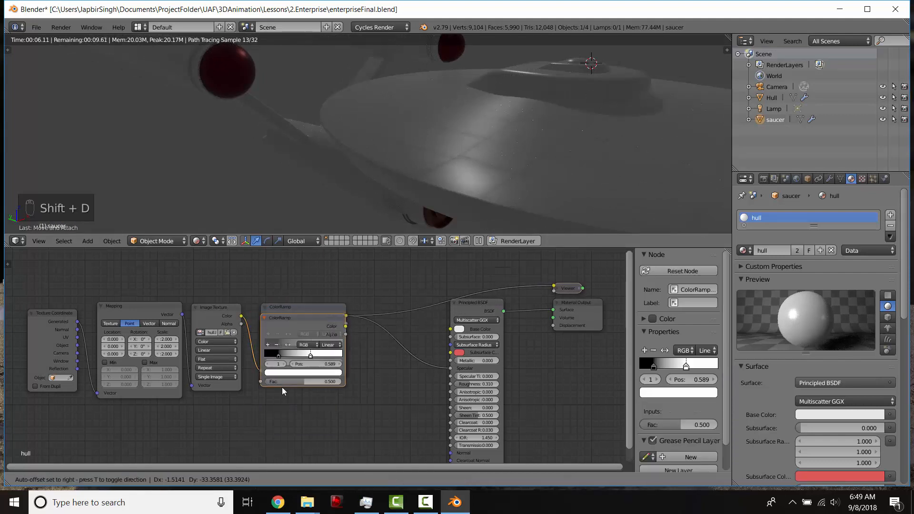
pyautogui.click(280, 456)
pyautogui.moveTo(249, 331); pyautogui.dragTo(298, 286, button='middle')
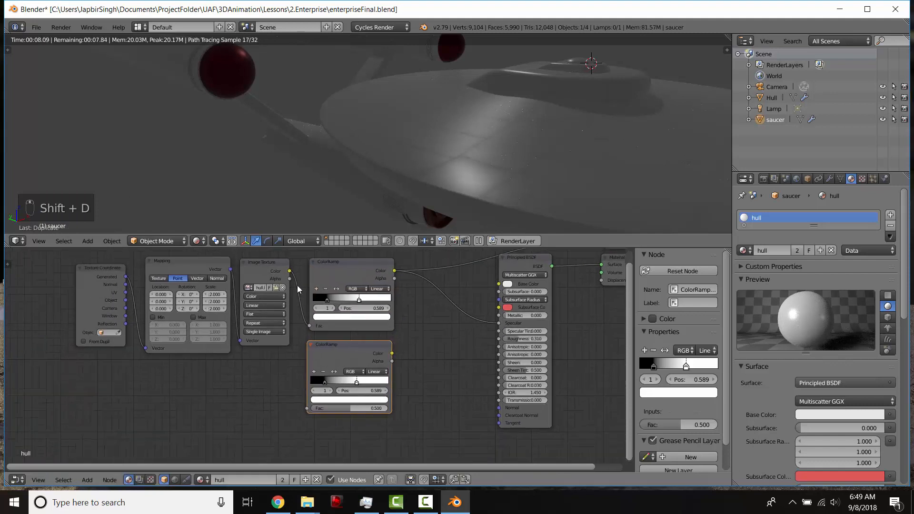
pyautogui.moveTo(289, 271); pyautogui.dragTo(307, 408)
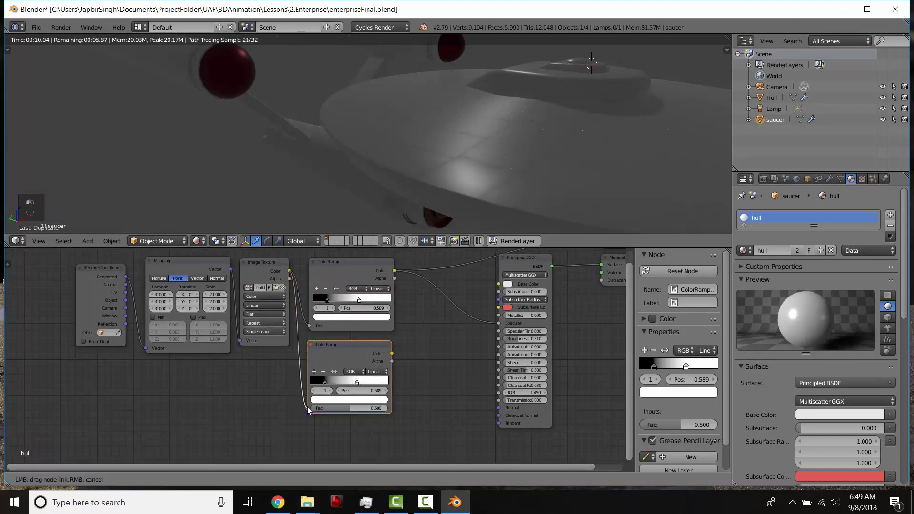
pyautogui.moveTo(379, 364); pyautogui.dragTo(361, 370, button='middle')
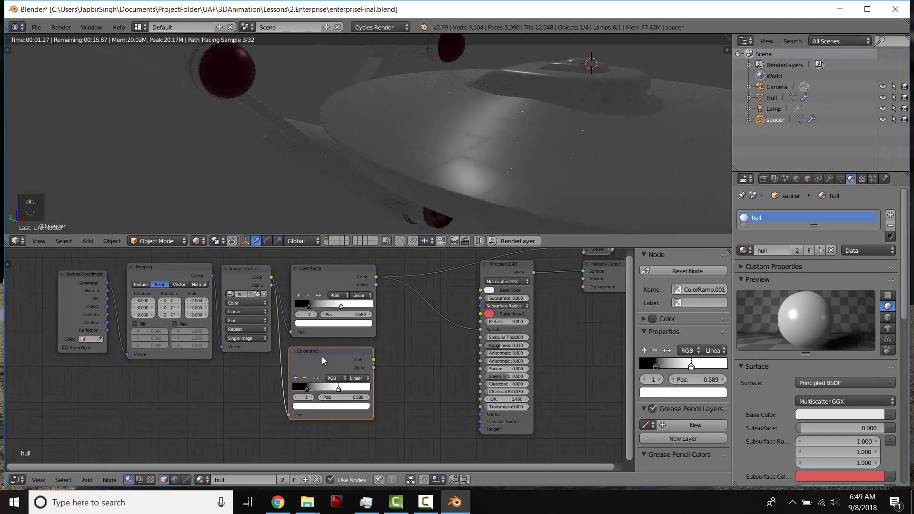
pyautogui.keyDown('ctrl'); pyautogui.keyDown('shift'); pyautogui.click(322, 356); pyautogui.keyUp('shift'); pyautogui.keyUp('ctrl')
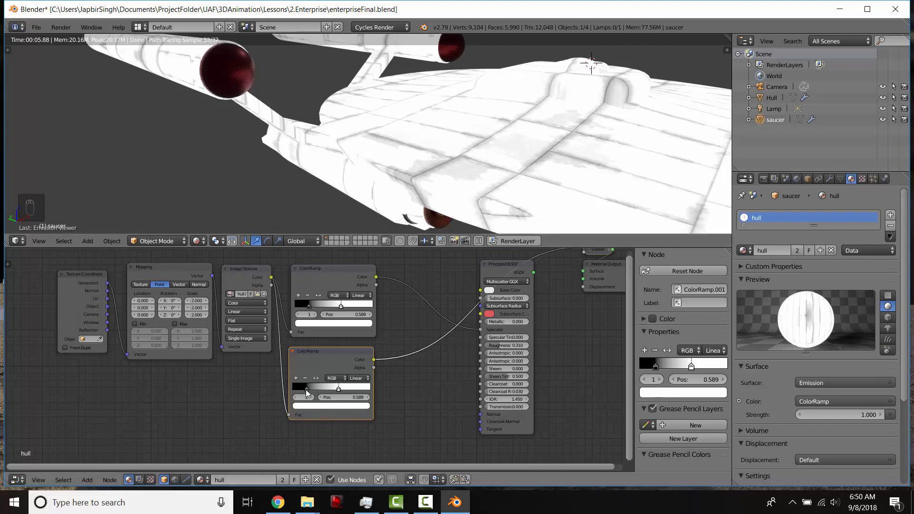
# - Move the duplicate ColorRamp's stop to position 0.702 and flip the color ramp
pyautogui.moveTo(305, 390); pyautogui.dragTo(344, 389)
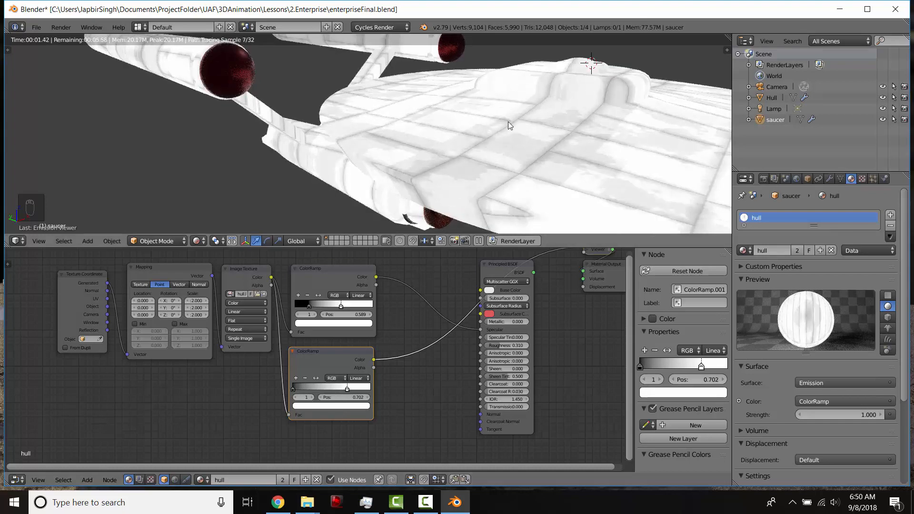
pyautogui.click(316, 377)
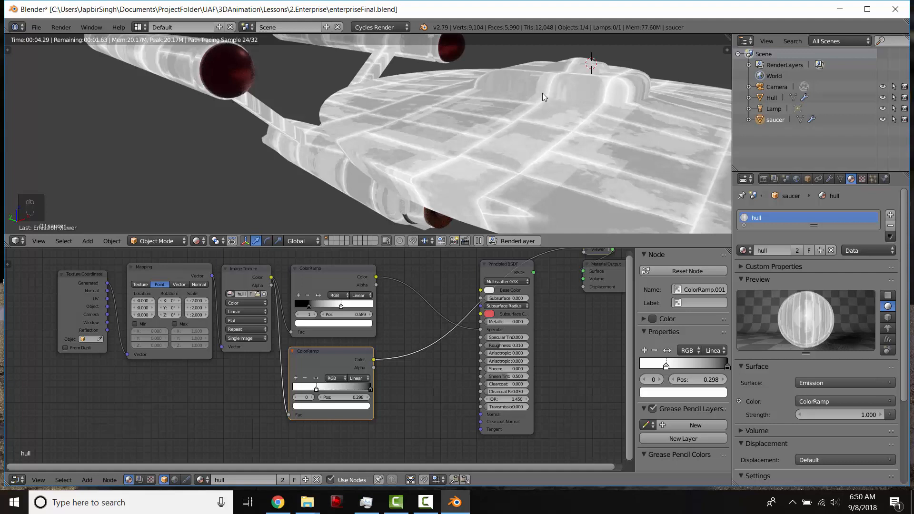
# - Connect the duplicate ColorRamp's color to the Principled BSDF Specular input and route the BSDF into the Material Output surface
pyautogui.moveTo(494, 269); pyautogui.dragTo(443, 285, button='middle')
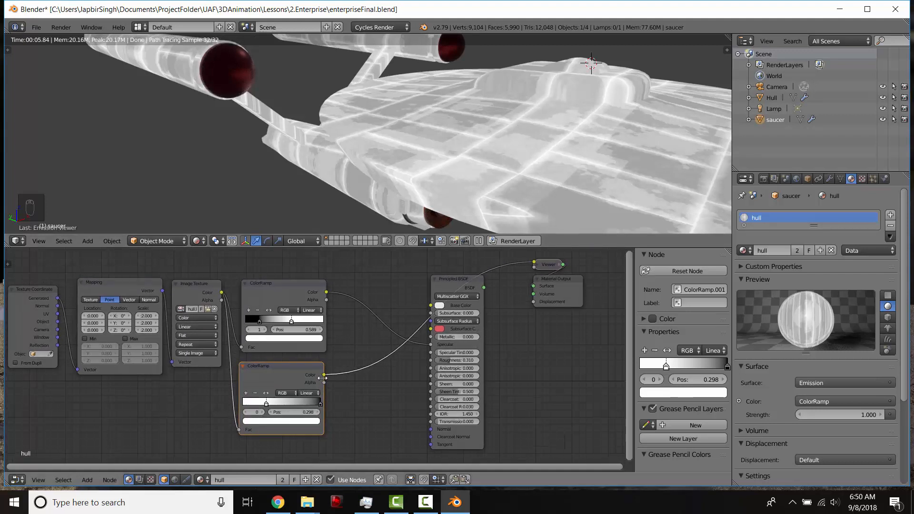
pyautogui.moveTo(324, 375); pyautogui.dragTo(431, 361)
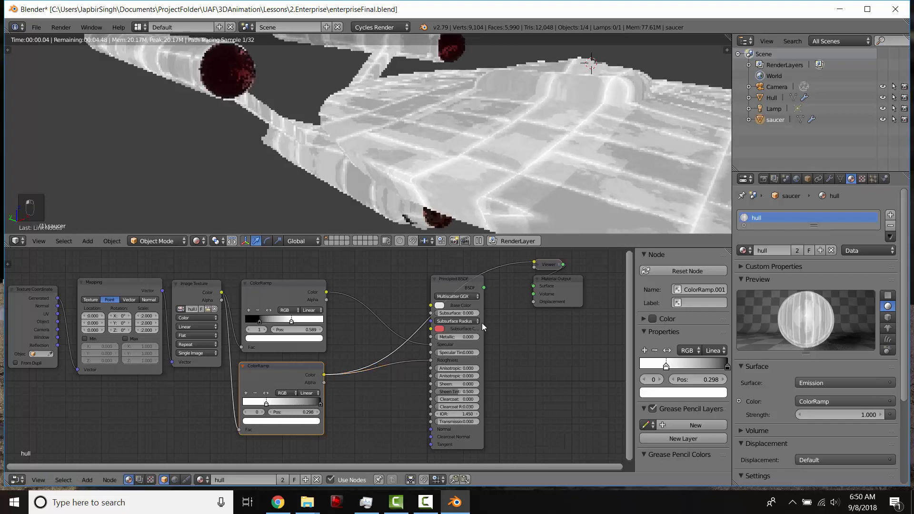
pyautogui.moveTo(489, 286); pyautogui.dragTo(532, 286)
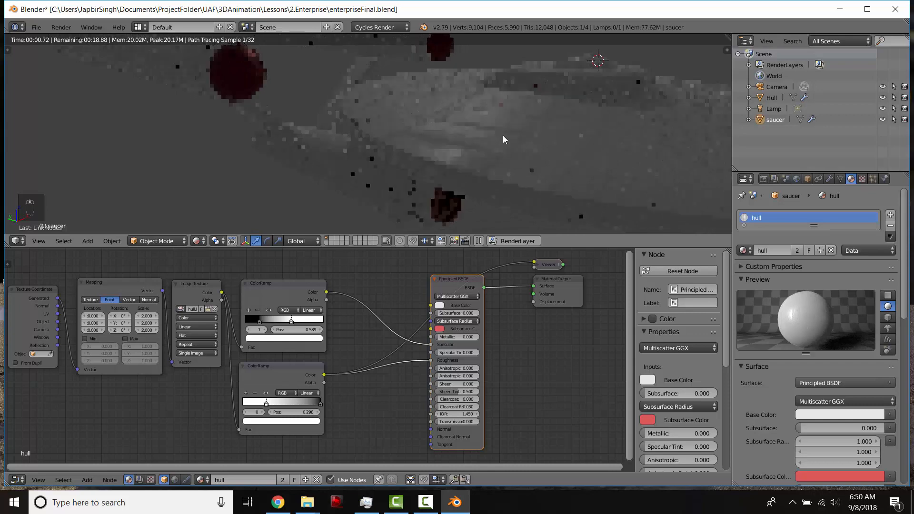
# - Select the lamp and move it down closer above the ship, returning to the rendered preview
pyautogui.moveTo(500, 135)
pyautogui.mouseDown(button='middle')
pyautogui.moveTo(468, 142)
pyautogui.moveTo(510, 141)
pyautogui.moveTo(471, 138)
pyautogui.moveTo(501, 131)
pyautogui.moveTo(496, 108)
pyautogui.moveTo(489, 131)
pyautogui.moveTo(467, 149)
pyautogui.mouseUp(button='middle')
pyautogui.hotkey('shift', 'z')
pyautogui.scroll(-6, 467, 149)
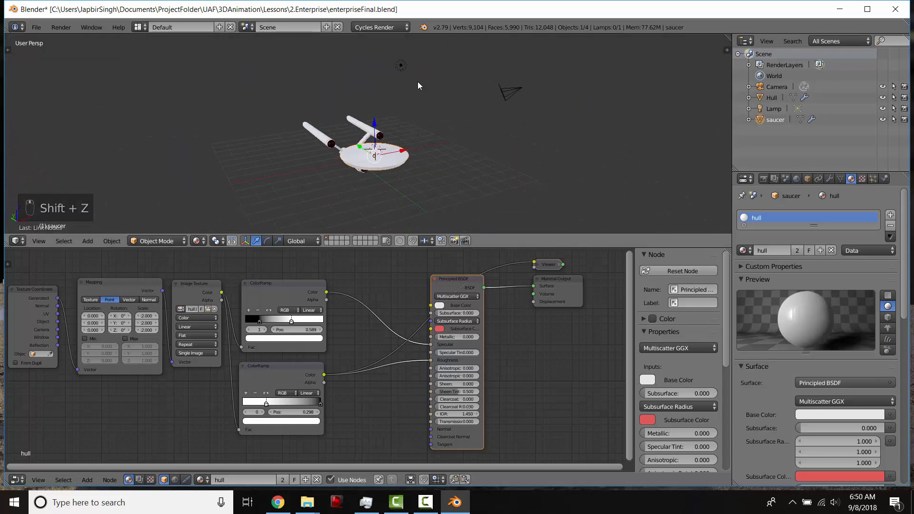
pyautogui.rightClick(401, 66)
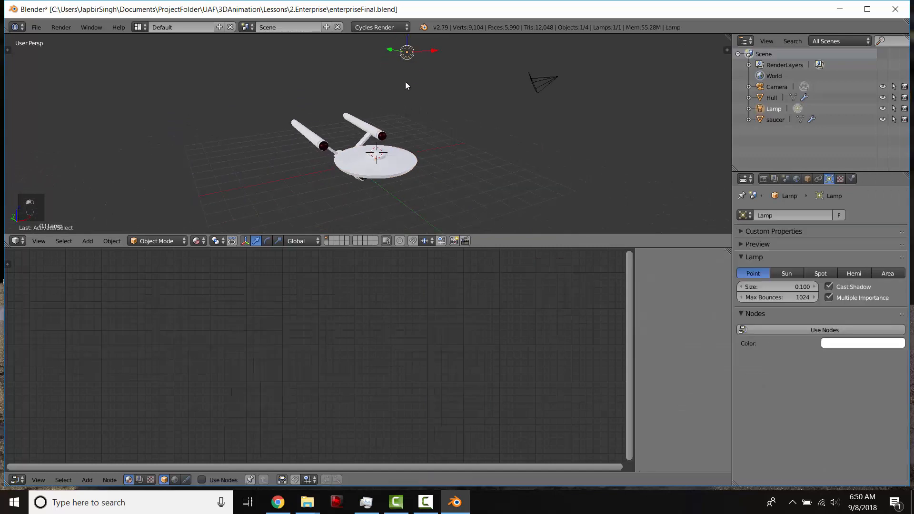
pyautogui.moveTo(403, 55); pyautogui.dragTo(398, 95, button='right')
pyautogui.press('KP_0')
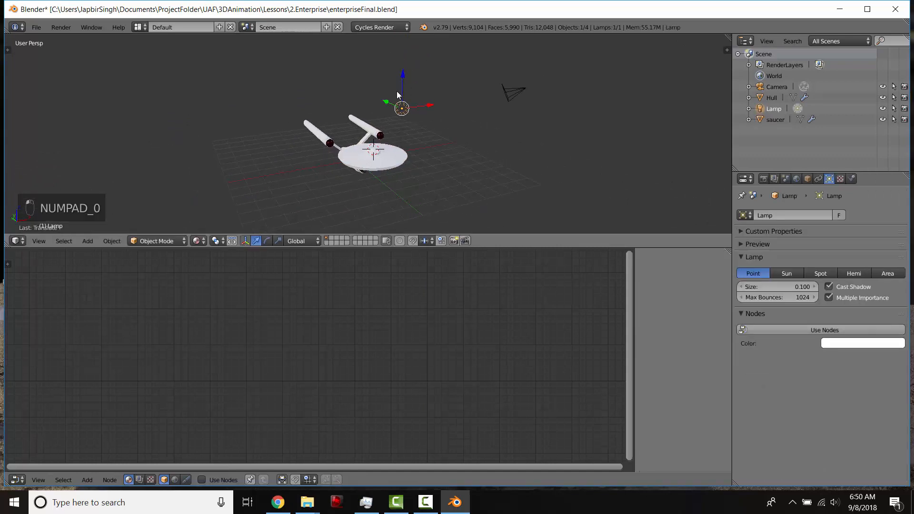
pyautogui.moveTo(396, 90); pyautogui.dragTo(524, 81, button='middle')
pyautogui.hotkey('shift', 'z')
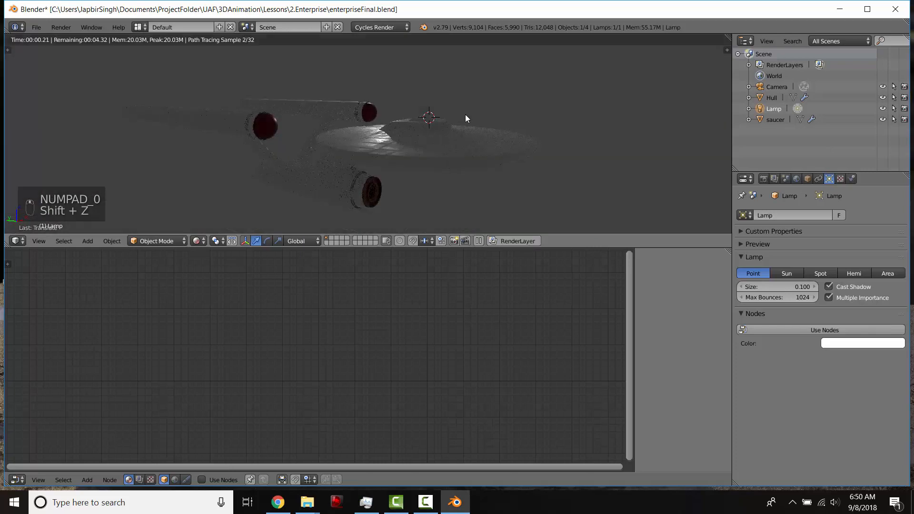
# - Select the saucer and slide the top ColorRamp's white stop to position 1.000
pyautogui.moveTo(464, 116)
pyautogui.mouseDown(button='middle')
pyautogui.moveTo(475, 147)
pyautogui.moveTo(466, 116)
pyautogui.moveTo(414, 81)
pyautogui.moveTo(390, 129)
pyautogui.mouseUp(button='middle')
pyautogui.hotkey('shift', 'z')
pyautogui.hotkey('shift', 'z')
pyautogui.scroll(3, 392, 150)
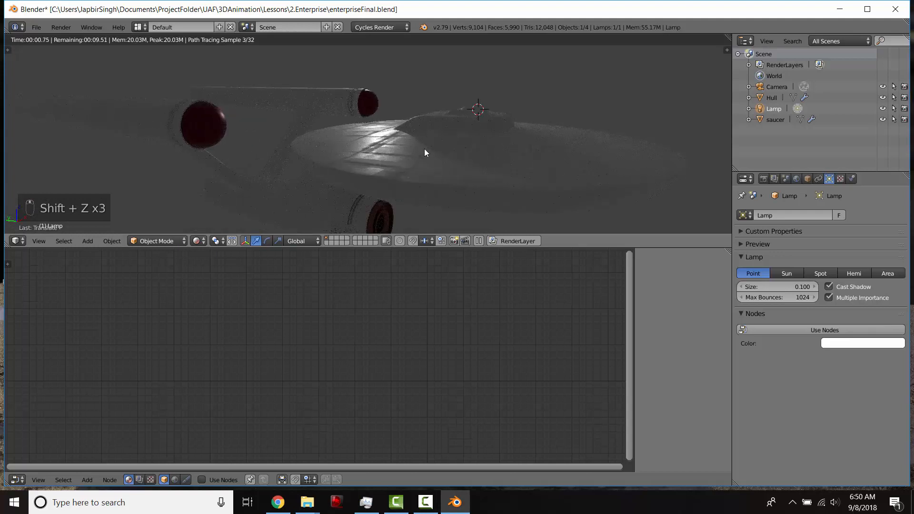
pyautogui.scroll(-2, 410, 152)
pyautogui.rightClick(390, 158)
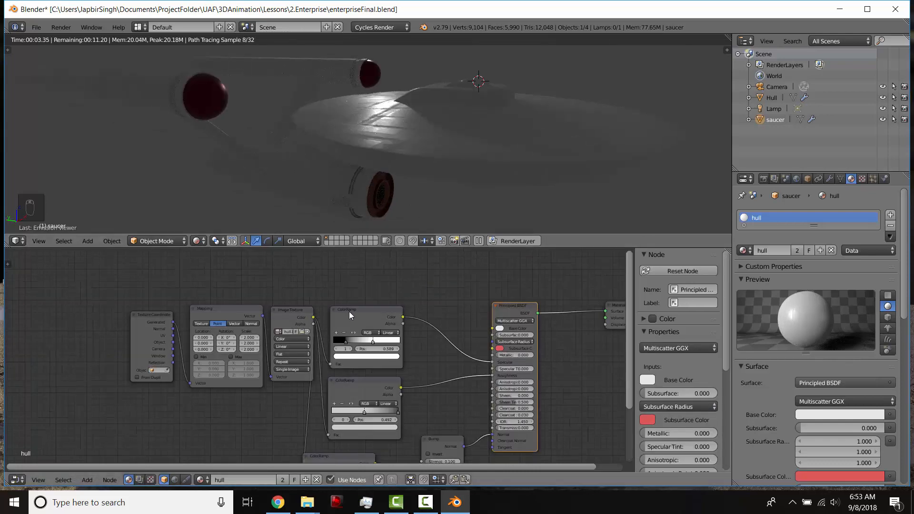
pyautogui.moveTo(345, 340); pyautogui.dragTo(339, 344)
pyautogui.click(372, 339)
pyautogui.moveTo(397, 343); pyautogui.dragTo(401, 343)
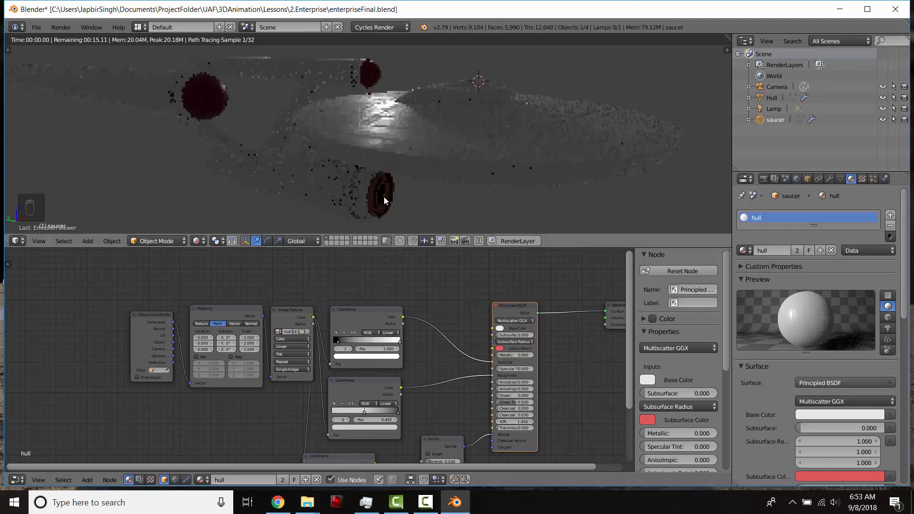
# - Duplicate the top ColorRamp, connect the Image Texture color to the new copy and preview it through a viewer
pyautogui.moveTo(415, 158); pyautogui.dragTo(370, 157, button='middle')
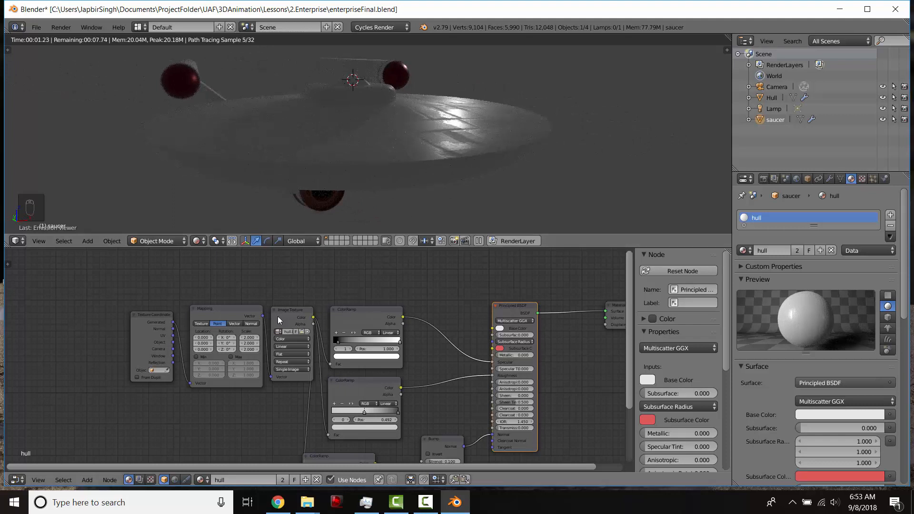
pyautogui.moveTo(278, 316); pyautogui.dragTo(286, 267)
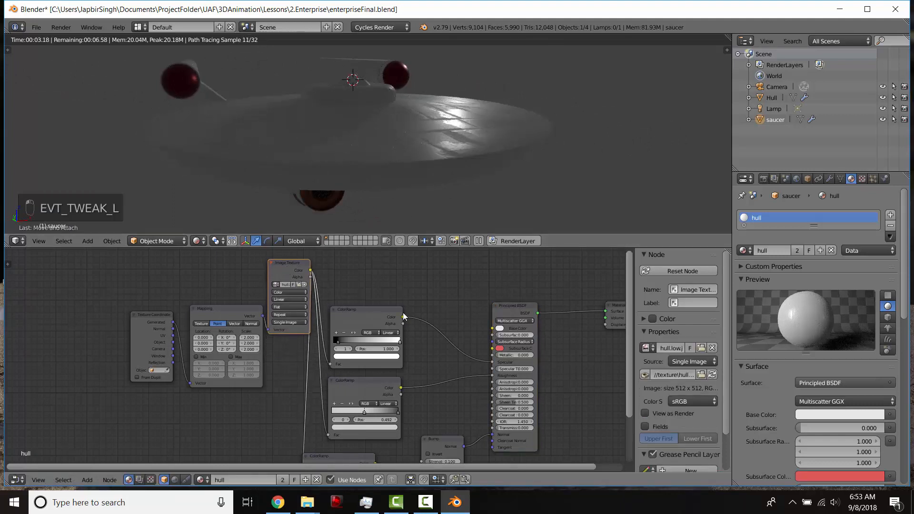
pyautogui.moveTo(364, 314); pyautogui.dragTo(369, 319)
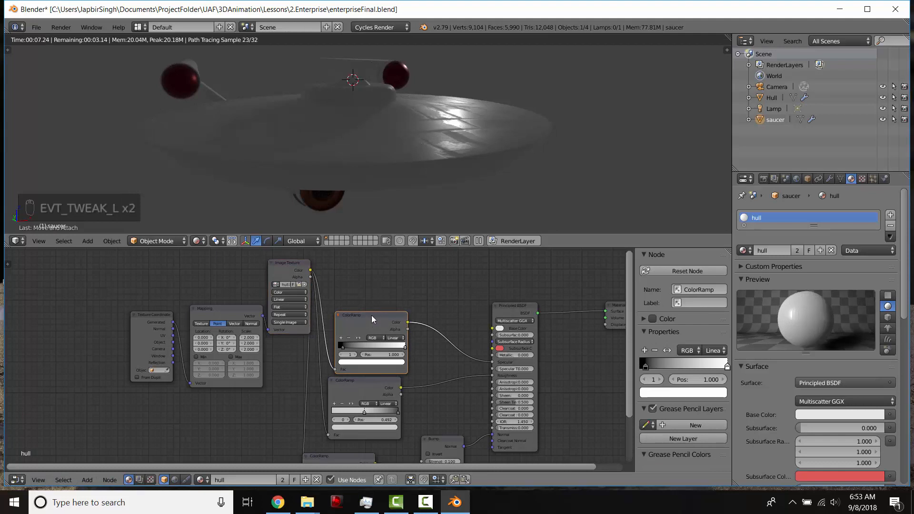
pyautogui.hotkey('shift', 'd')
pyautogui.click(376, 250)
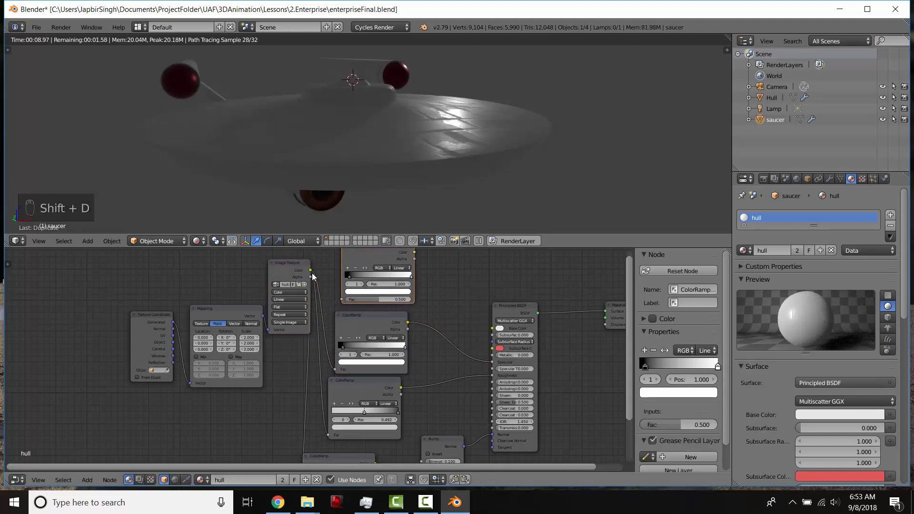
pyautogui.moveTo(310, 270); pyautogui.dragTo(342, 299)
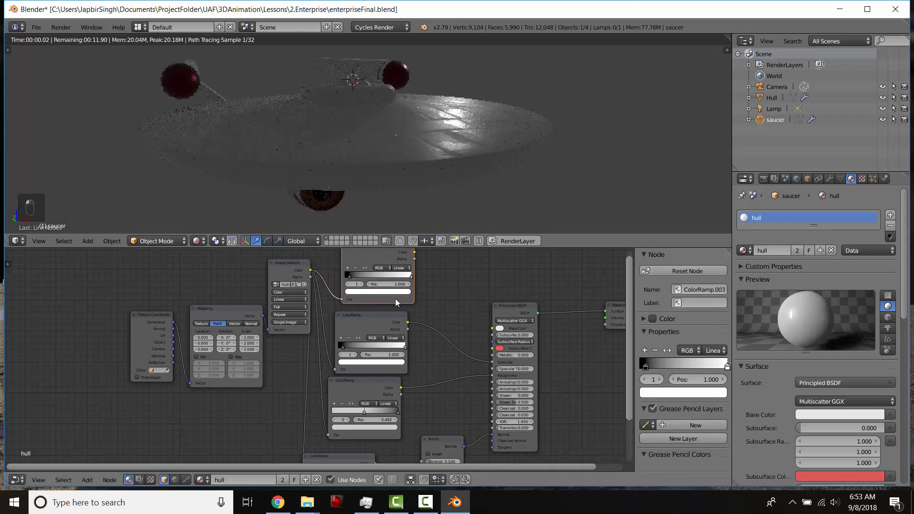
pyautogui.moveTo(397, 304); pyautogui.dragTo(365, 338, button='middle')
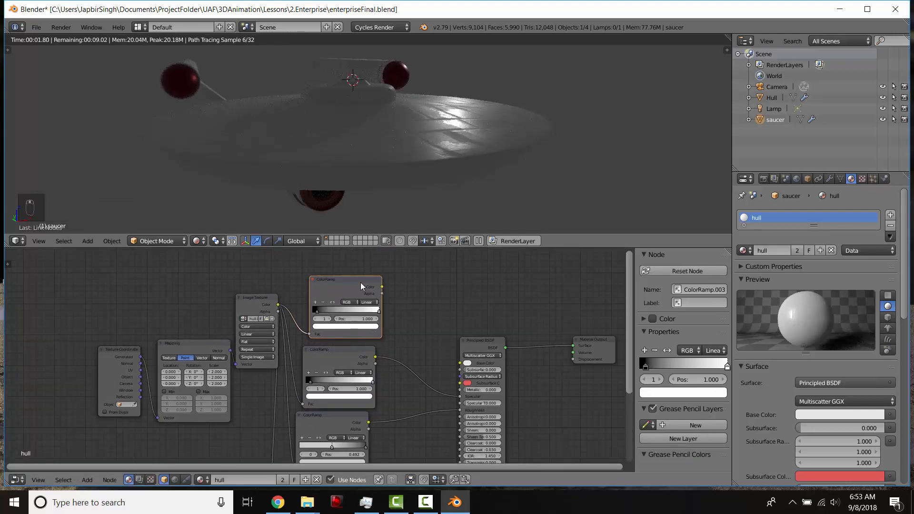
pyautogui.keyDown('ctrl'); pyautogui.keyDown('shift'); pyautogui.click(361, 282); pyautogui.keyUp('shift'); pyautogui.keyUp('ctrl')
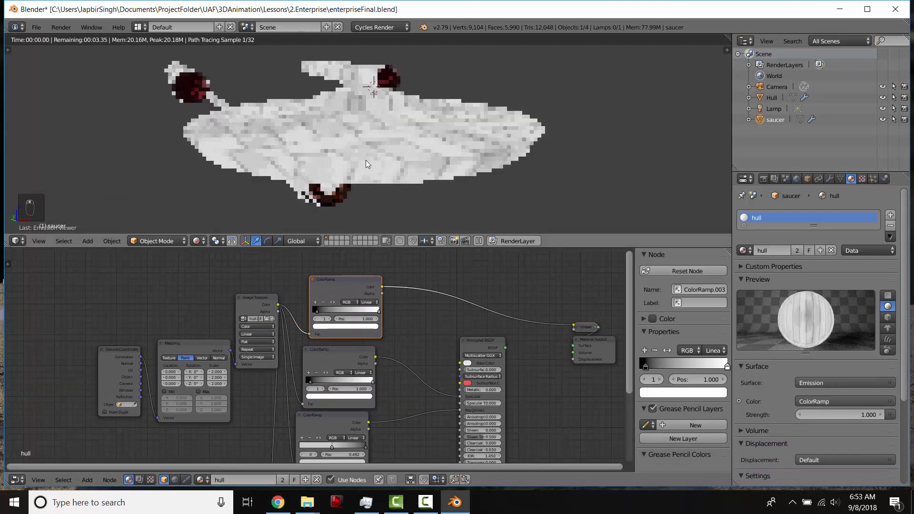
pyautogui.moveTo(365, 160)
pyautogui.mouseDown(button='middle')
pyautogui.moveTo(386, 161)
pyautogui.moveTo(381, 152)
pyautogui.mouseUp(button='middle')
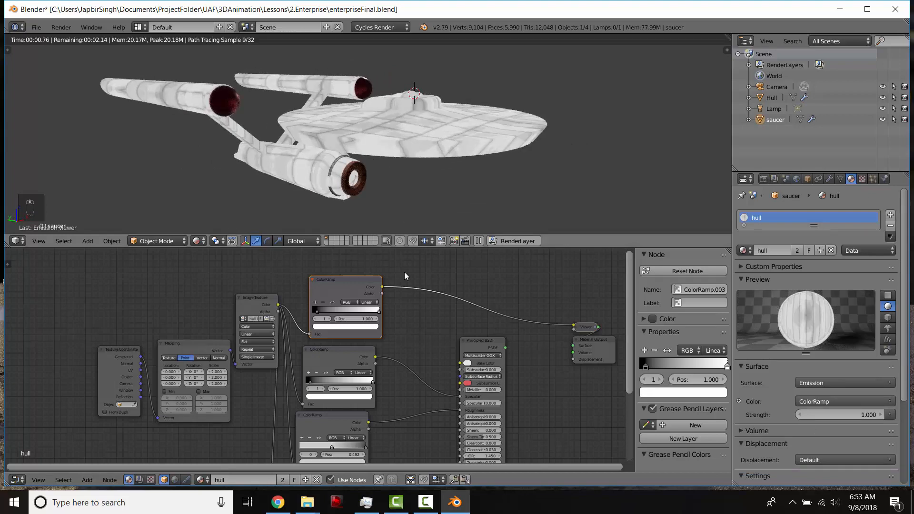
# - Route the Principled BSDF back to the output and connect the new ColorRamp's color to the Base Color input
pyautogui.keyDown('ctrl'); pyautogui.keyDown('shift'); pyautogui.click(474, 341); pyautogui.keyUp('shift'); pyautogui.keyUp('ctrl')
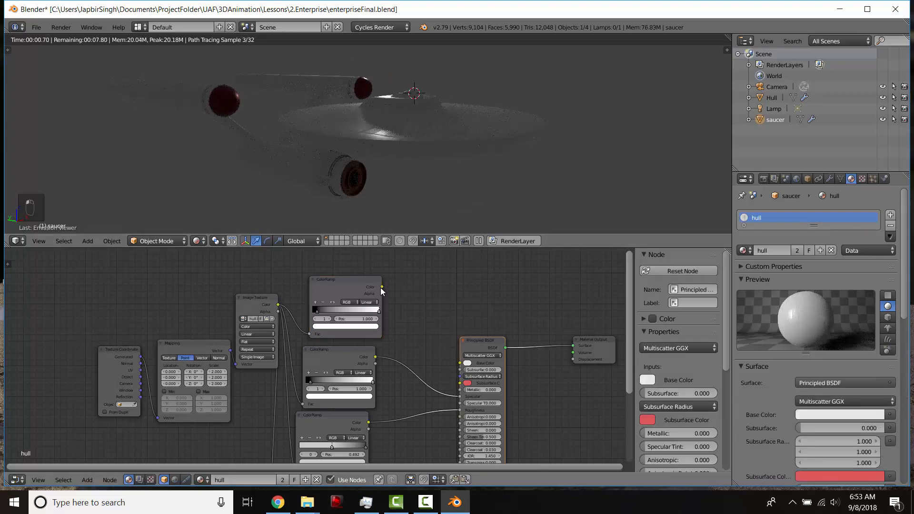
pyautogui.moveTo(381, 288); pyautogui.dragTo(460, 363)
pyautogui.moveTo(357, 124); pyautogui.dragTo(396, 156, button='middle')
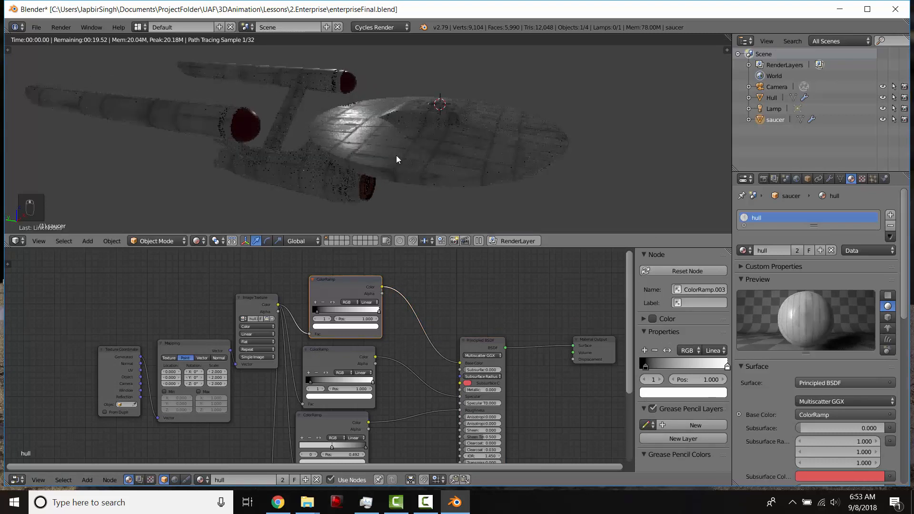
# - Brighten the new ColorRamp's dark stop to a pale tint with HSV value 0.800
pyautogui.click(314, 311)
pyautogui.moveTo(313, 312); pyautogui.dragTo(310, 312)
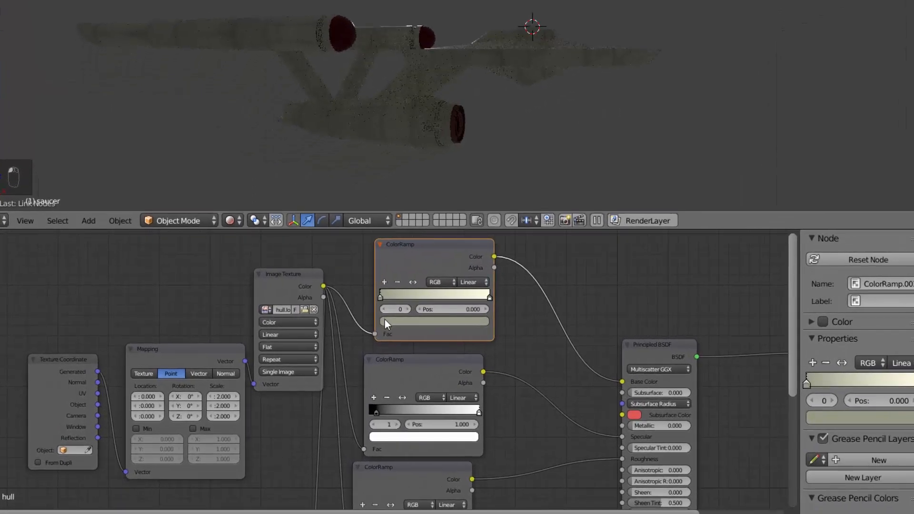
pyautogui.click(314, 320)
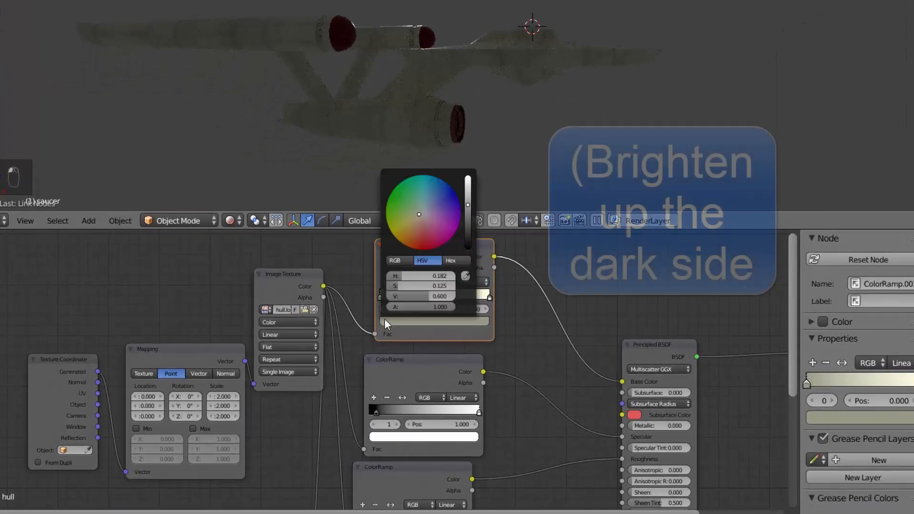
pyautogui.scroll(7, 384, 319)
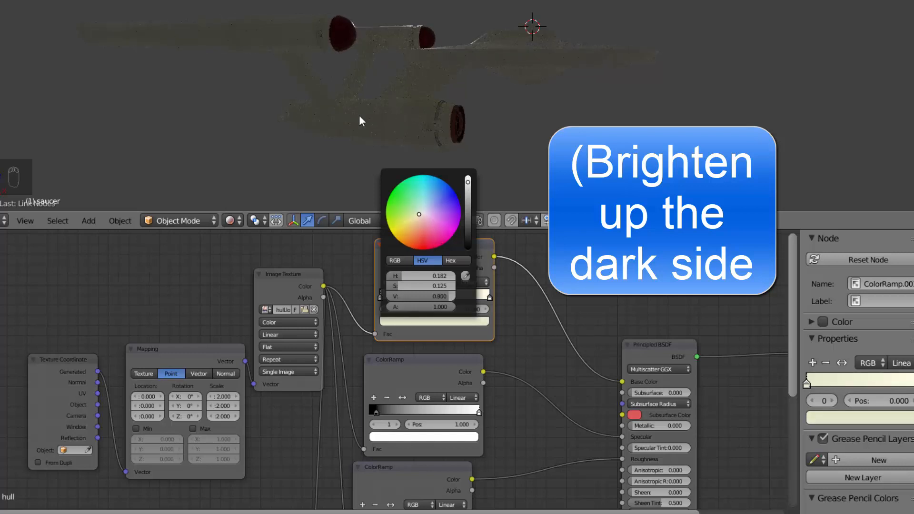
# - Set the World background color to black
pyautogui.moveTo(314, 38); pyautogui.dragTo(418, 125, button='middle')
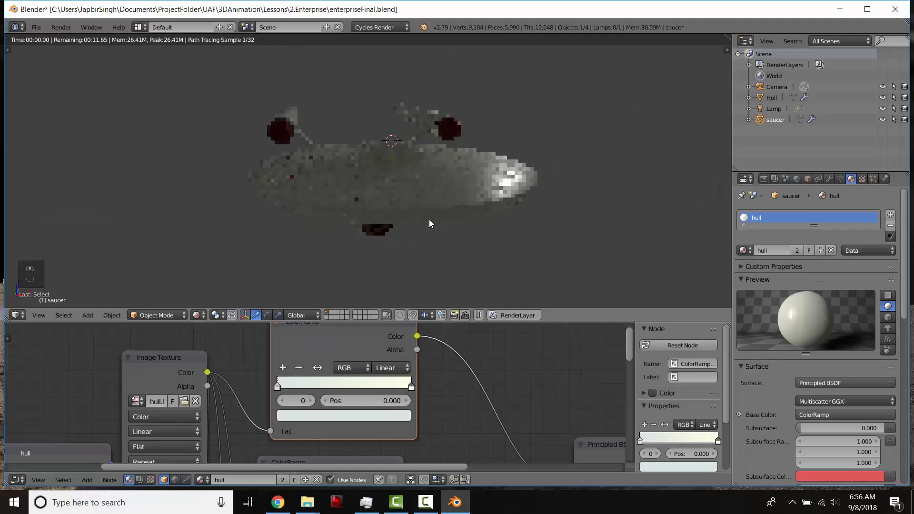
pyautogui.moveTo(532, 94); pyautogui.dragTo(568, 96, button='middle')
pyautogui.moveTo(456, 220); pyautogui.dragTo(725, 176, button='middle')
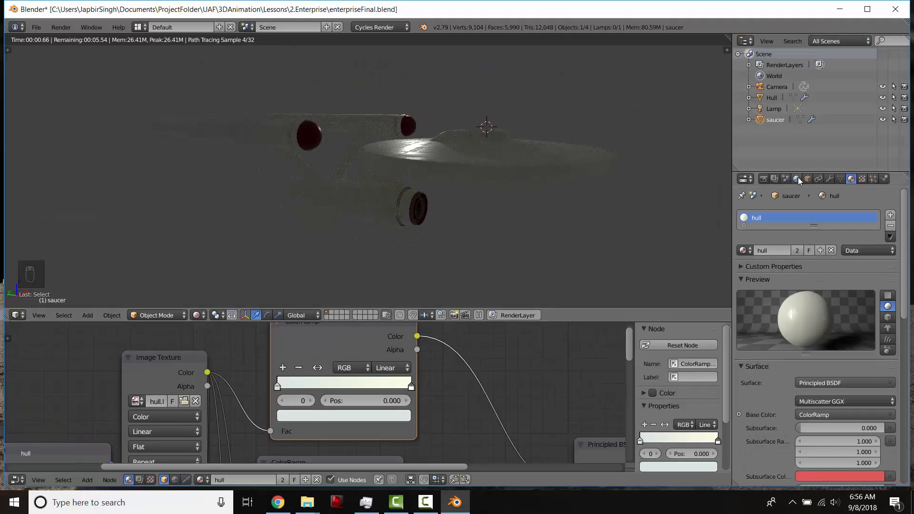
pyautogui.moveTo(434, 192); pyautogui.dragTo(414, 191, button='middle')
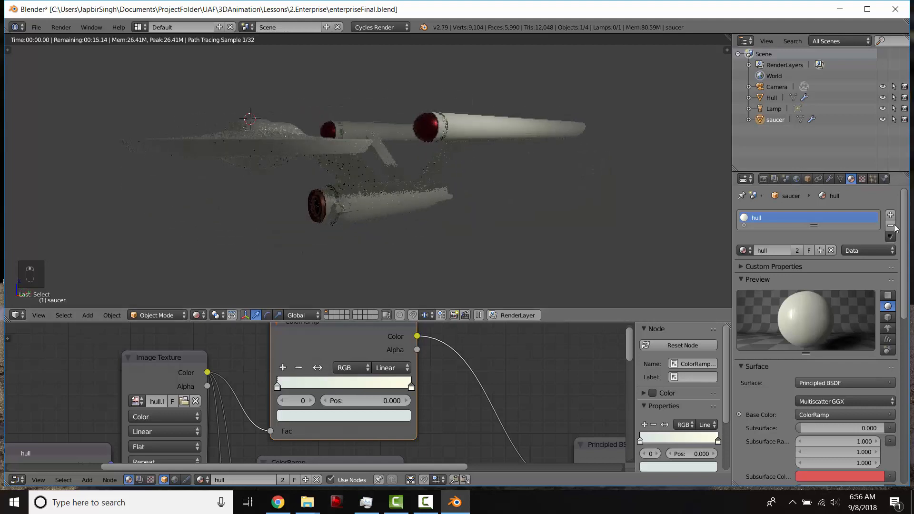
pyautogui.click(796, 179)
pyautogui.click(839, 285)
pyautogui.scroll(-5, 839, 285)
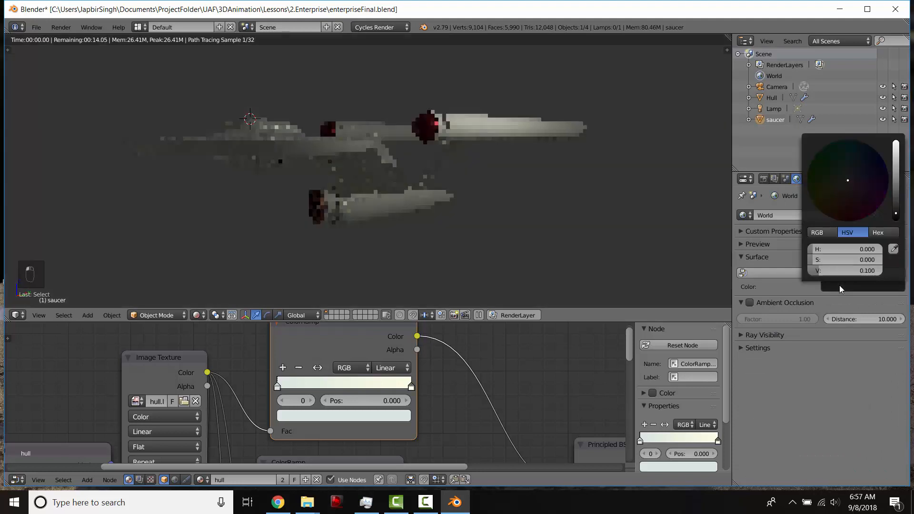
# - Select the lamp and change its type to Sun
pyautogui.moveTo(346, 171); pyautogui.dragTo(367, 183, button='middle')
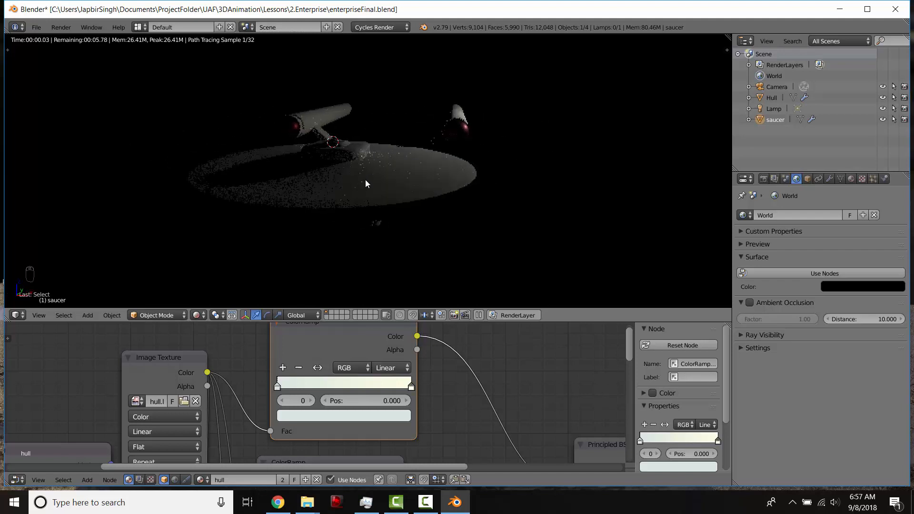
pyautogui.hotkey('shift', 'z')
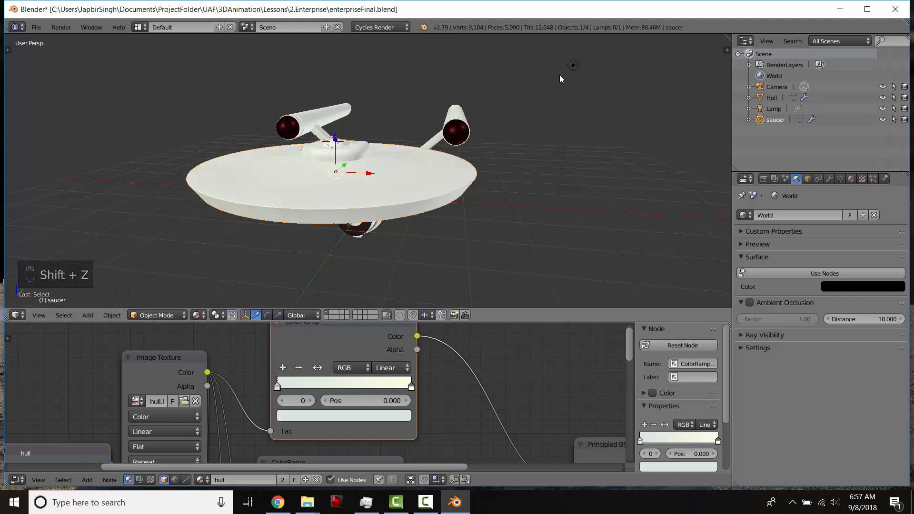
pyautogui.rightClick(573, 66)
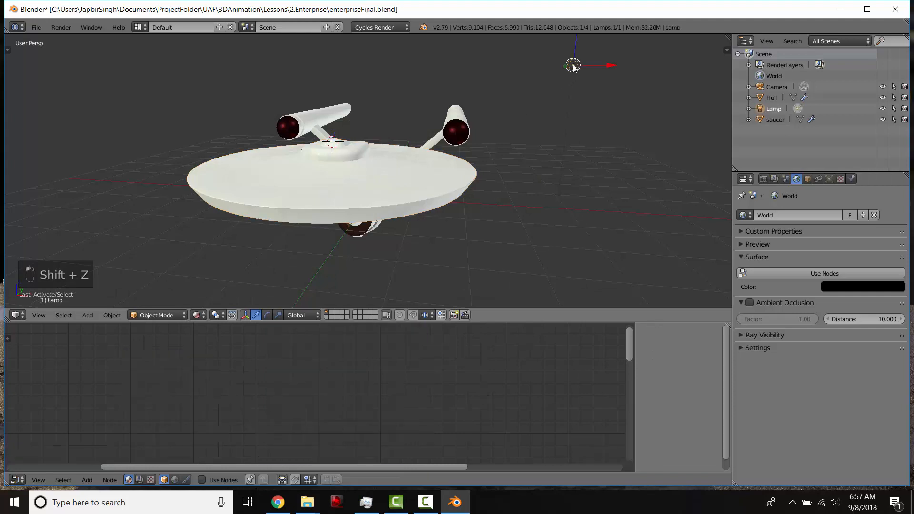
pyautogui.click(829, 182)
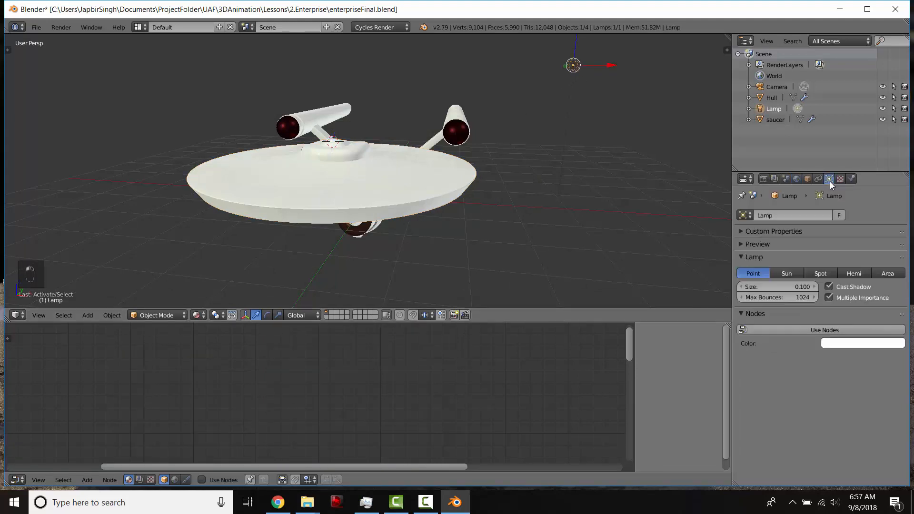
pyautogui.click(787, 273)
pyautogui.hotkey('shift', 'z')
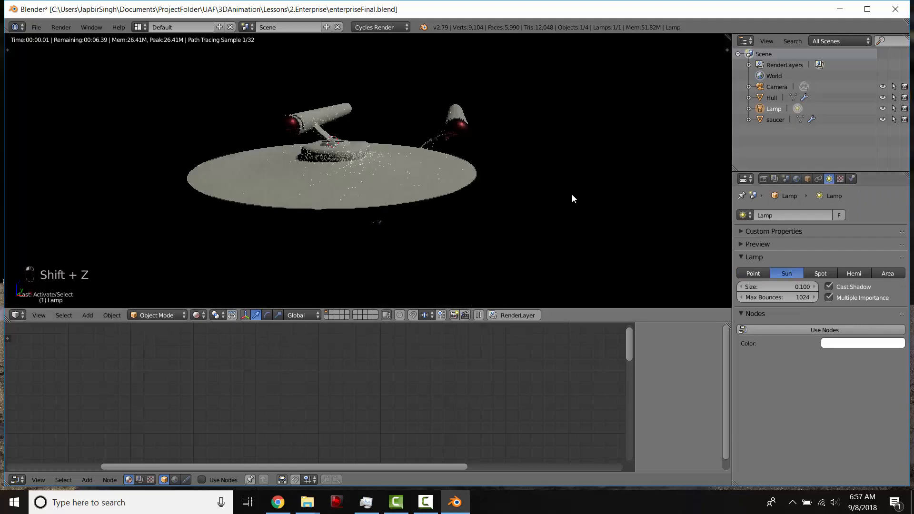
# - Split off a second 3D view and rotate the sun lamp about the Y axis
pyautogui.moveTo(543, 185); pyautogui.dragTo(567, 163, button='middle')
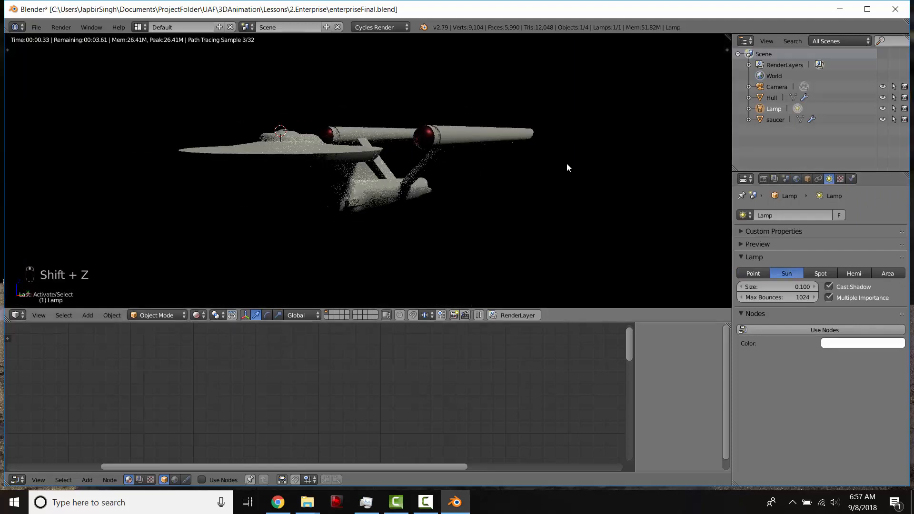
pyautogui.moveTo(727, 38); pyautogui.dragTo(499, 119)
pyautogui.moveTo(635, 162); pyautogui.dragTo(659, 176, button='middle')
pyautogui.press('r')
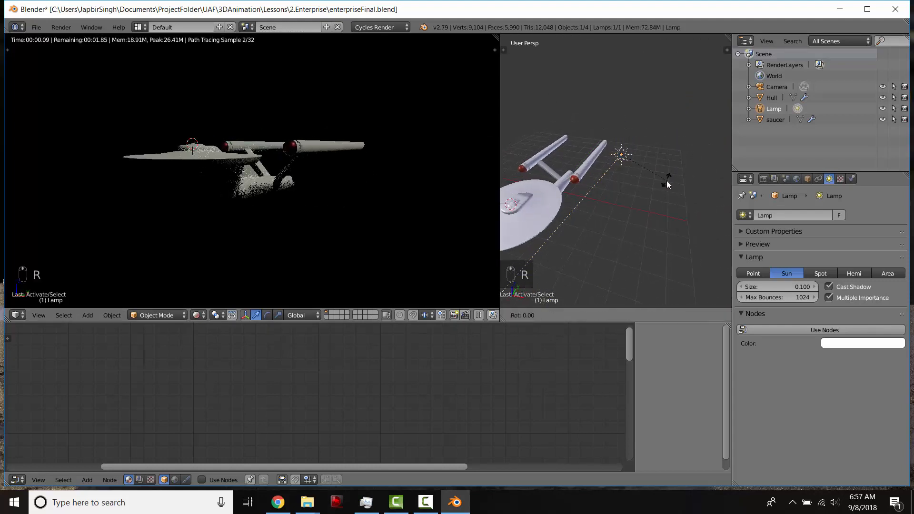
pyautogui.press('y')
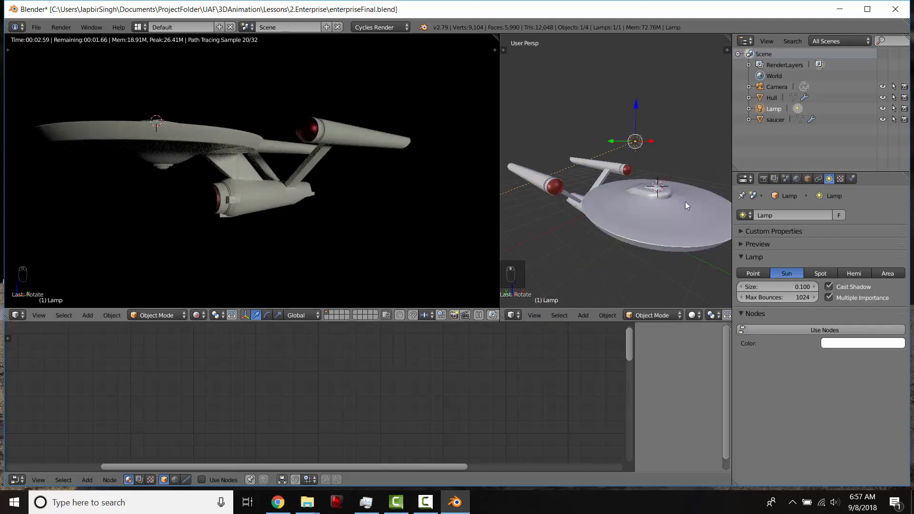
# - Open the World settings and plug an Environment Texture into the background color
pyautogui.click(797, 178)
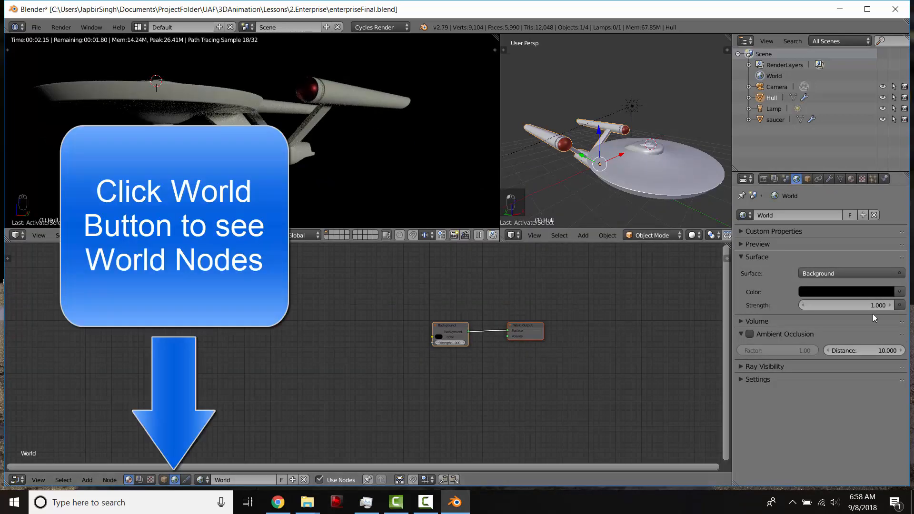
pyautogui.click(899, 292)
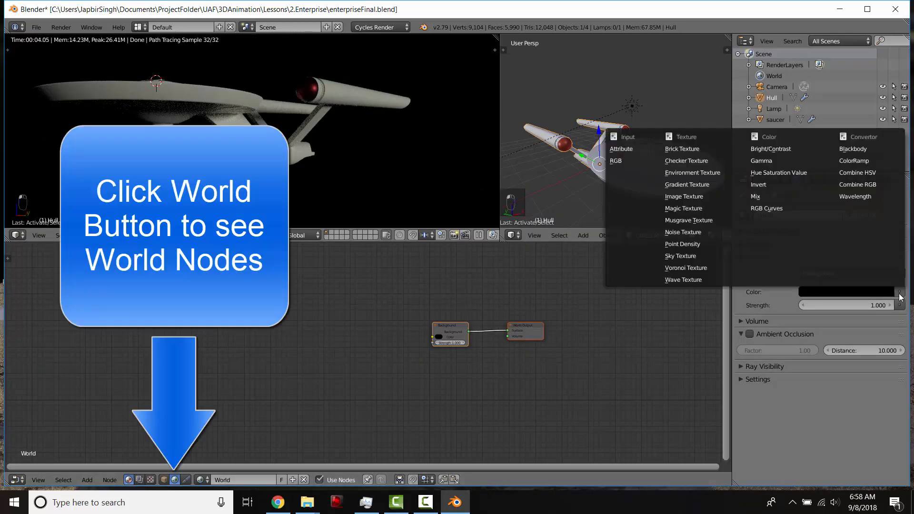
pyautogui.click(704, 172)
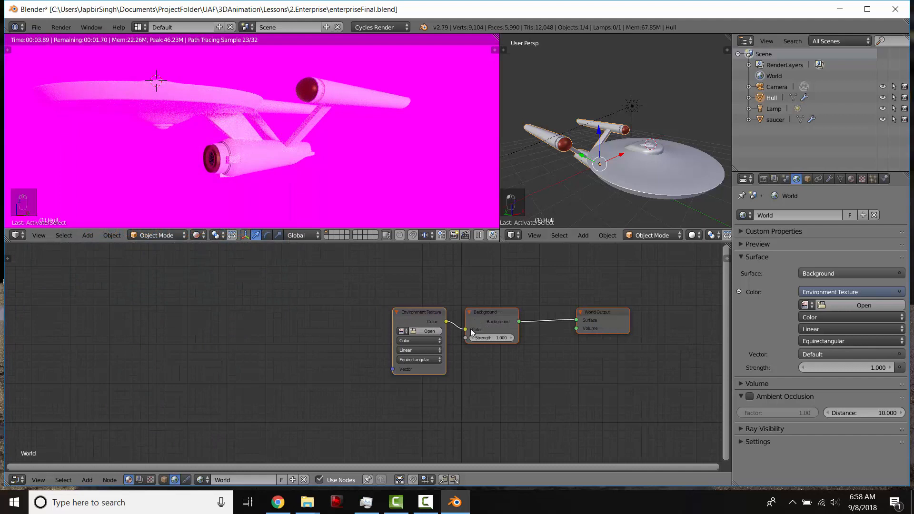
# - Load stars8192x4096.png from the texture folder as the environment texture image
pyautogui.click(430, 332)
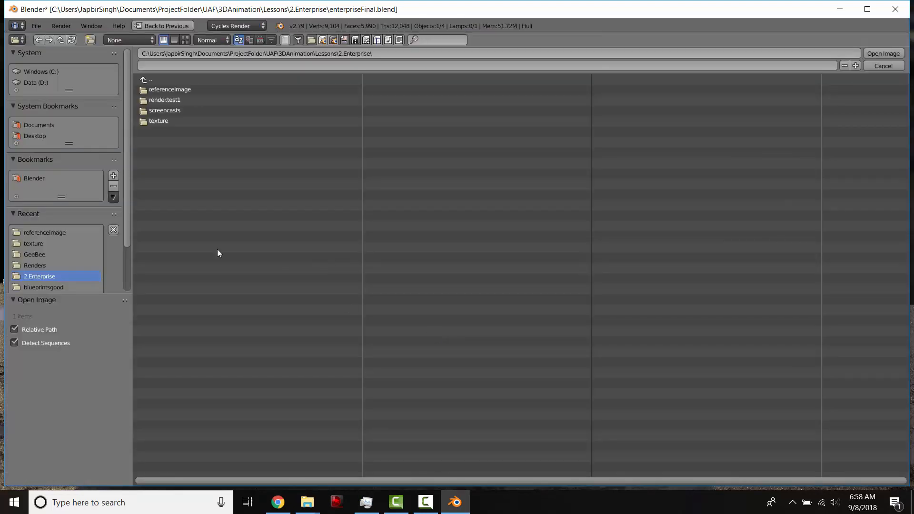
pyautogui.click(63, 231)
pyautogui.click(151, 79)
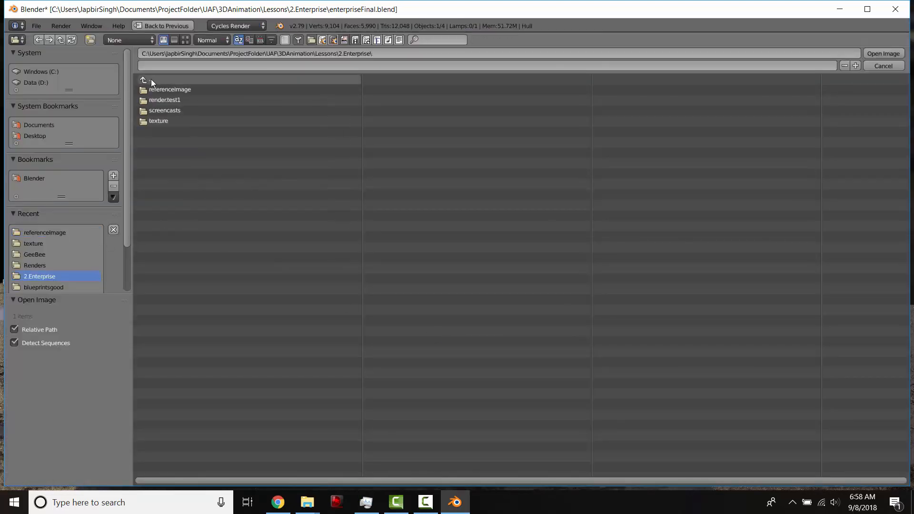
pyautogui.click(171, 120)
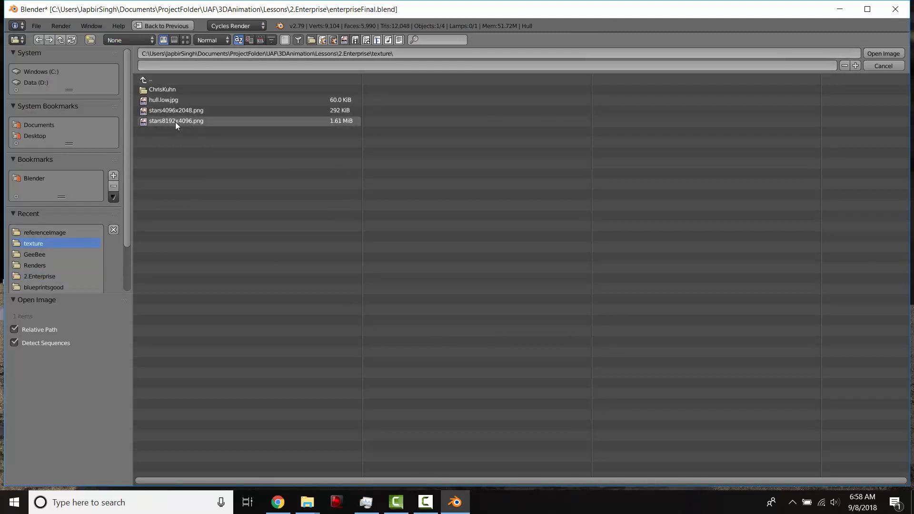
pyautogui.click(176, 122)
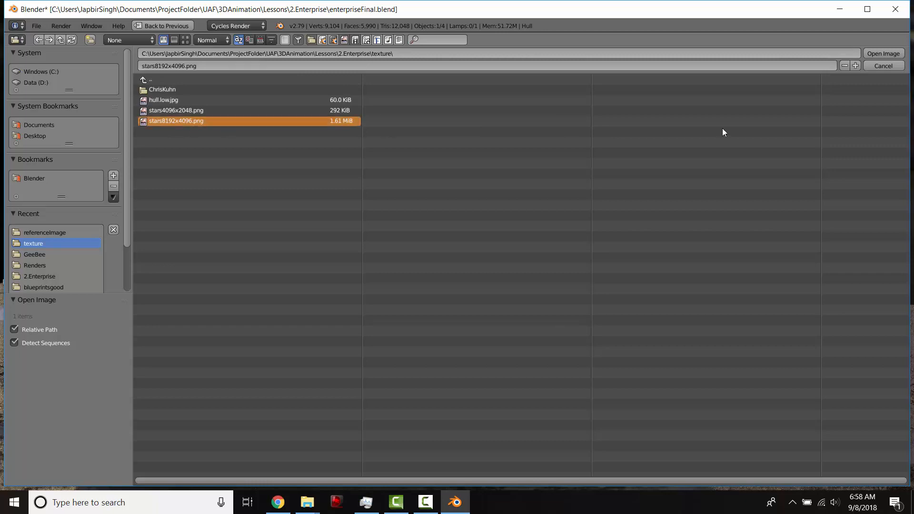
pyautogui.click(881, 55)
pyautogui.moveTo(292, 168); pyautogui.dragTo(265, 161, button='middle')
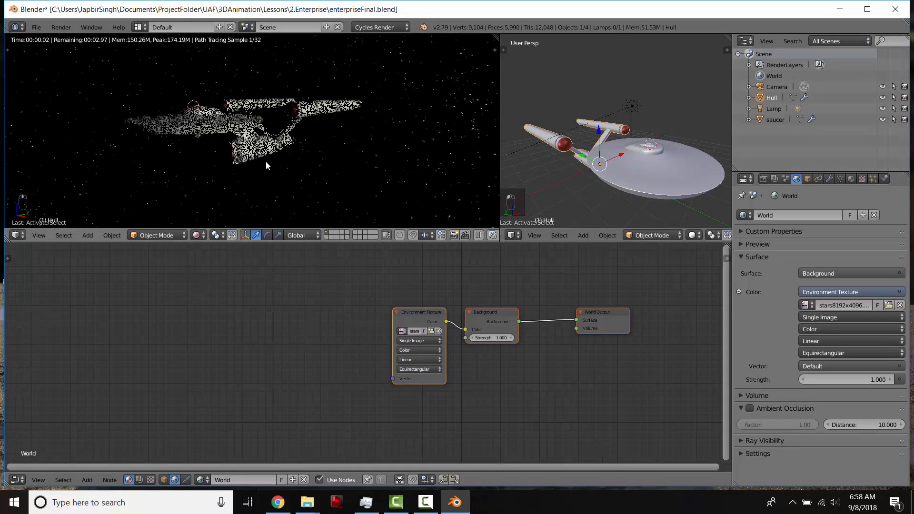